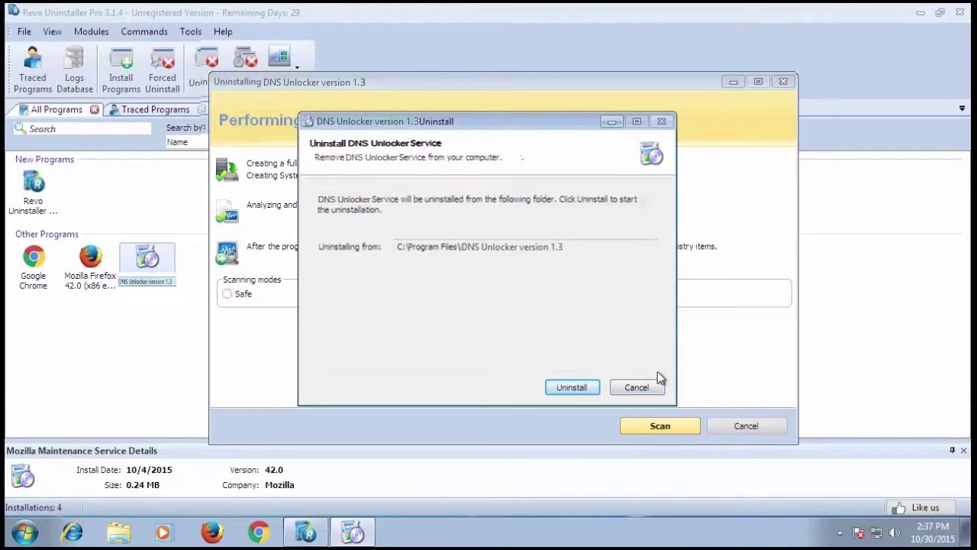
Uninstall DNS Unlocker version 1.3, scan for its leftover items in Advanced mode, and close the uninstaller
left_click(565, 388)
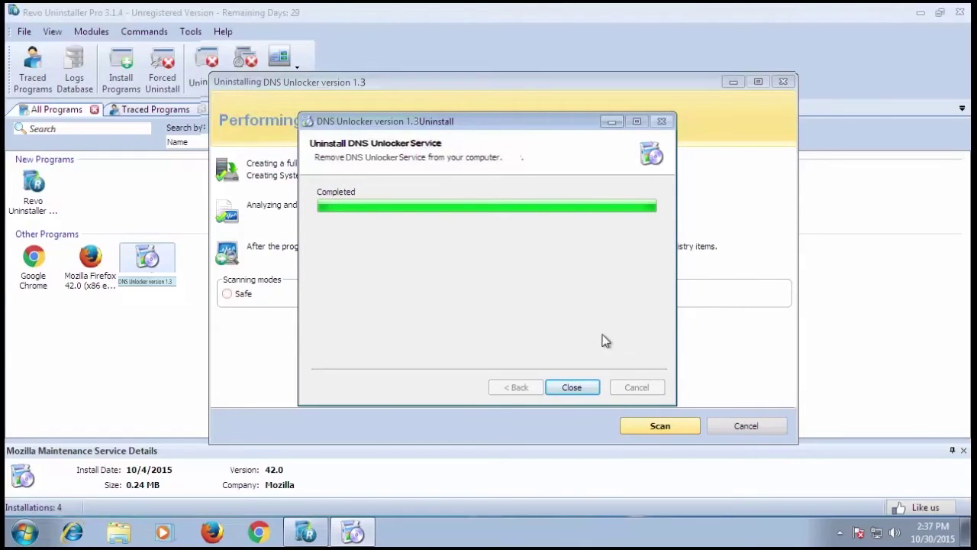
left_click(572, 388)
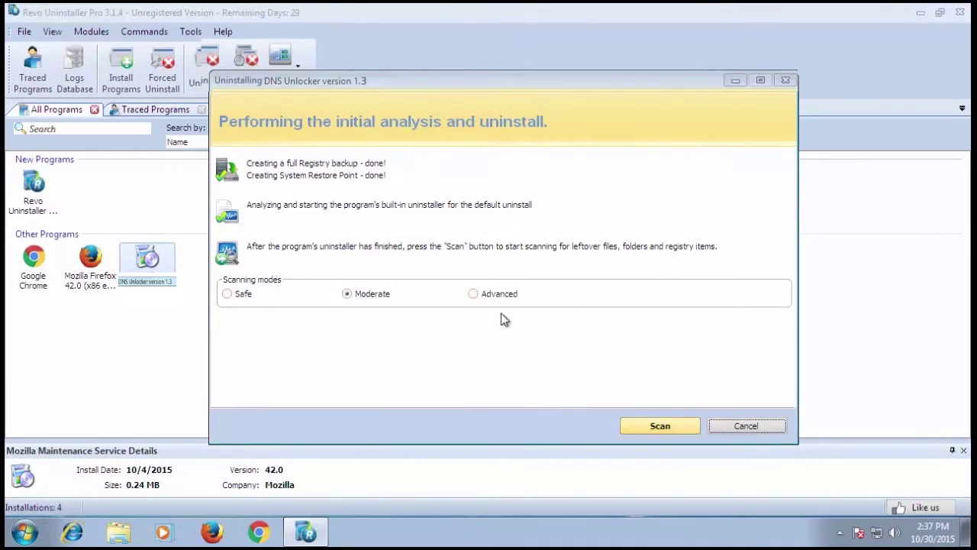
left_click(475, 295)
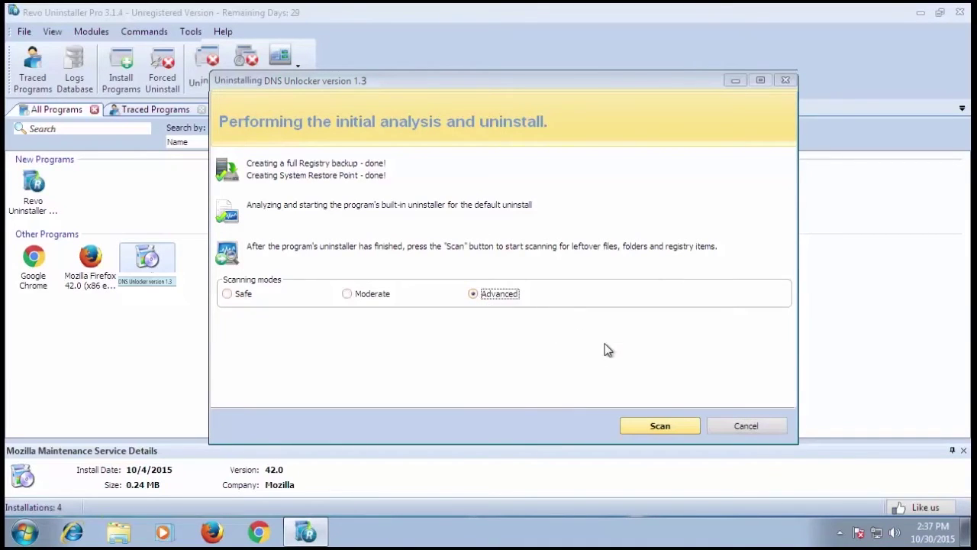
left_click(649, 425)
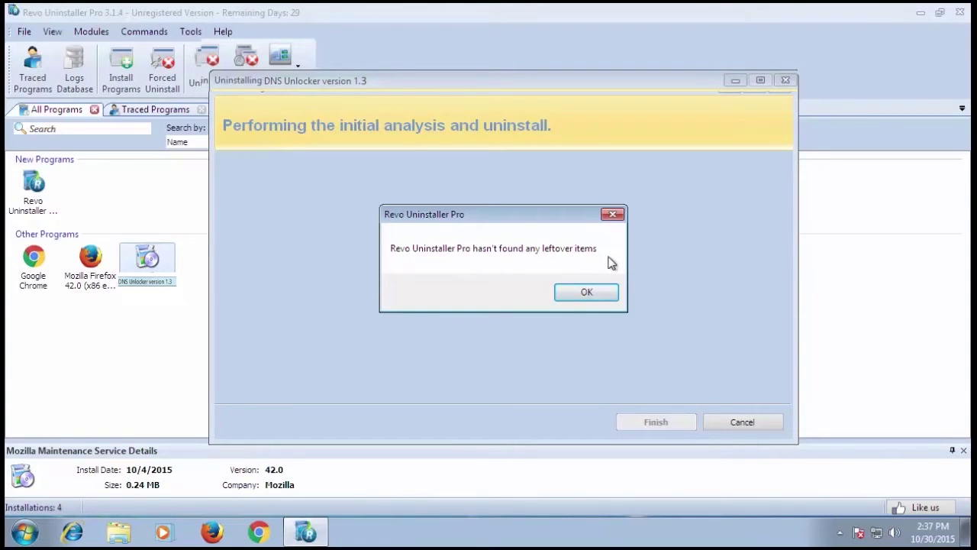
left_click(607, 299)
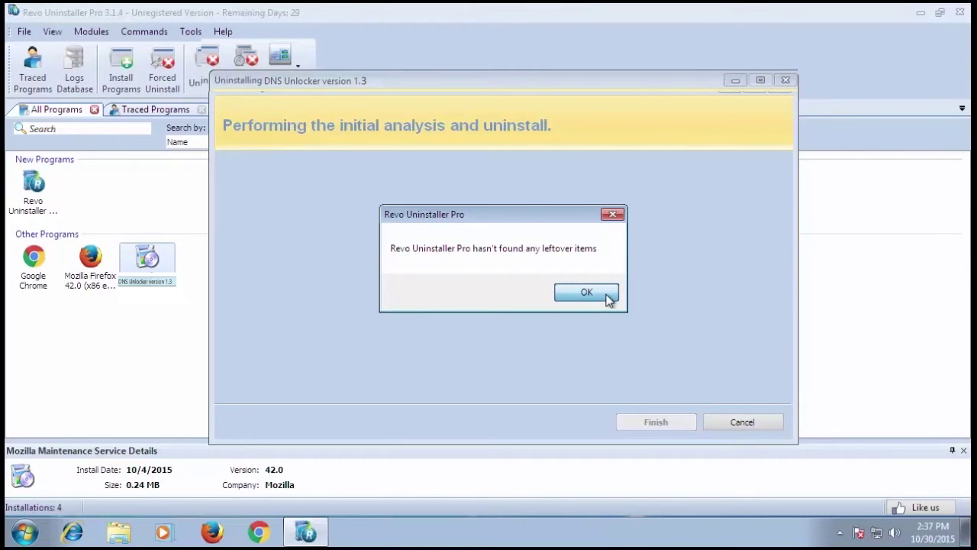
left_click(609, 298)
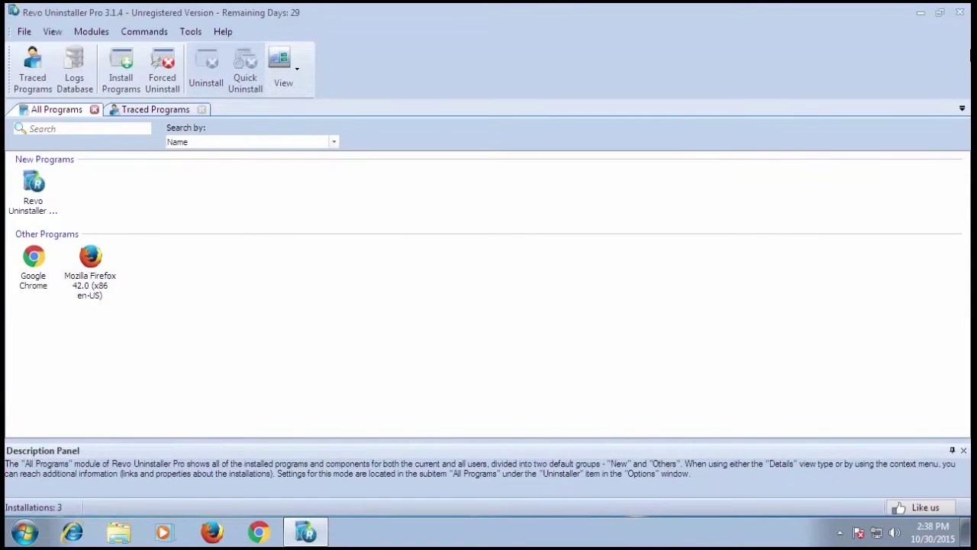
left_click(959, 13)
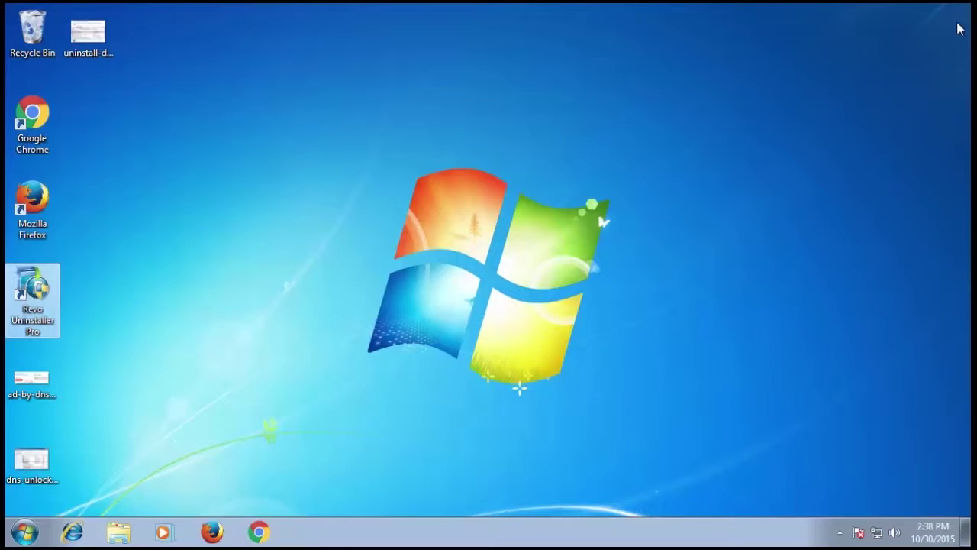
right_click(720, 252)
left_click(753, 294)
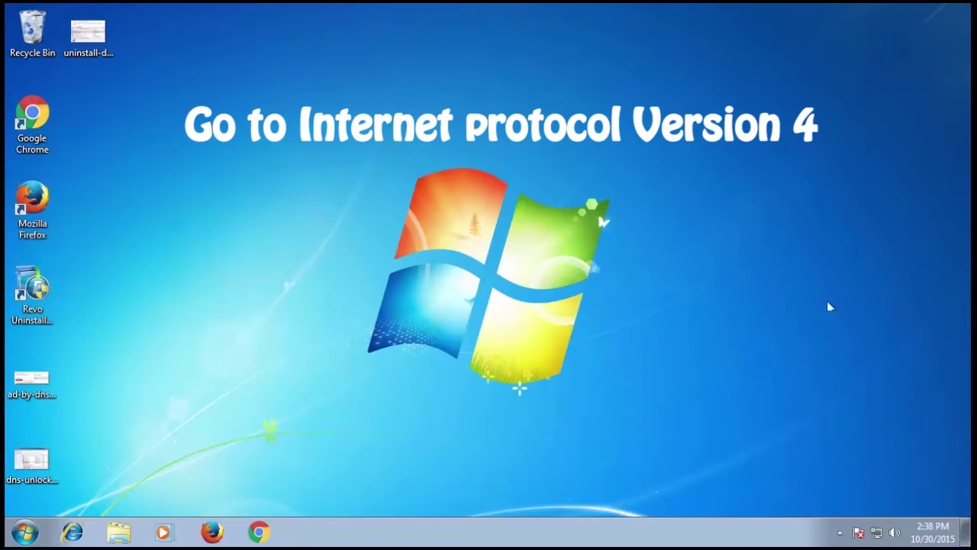
Open the Internet Protocol Version 4 (TCP/IPv4) properties of the Local Area Connection from the Network and Sharing Center
right_click(877, 534)
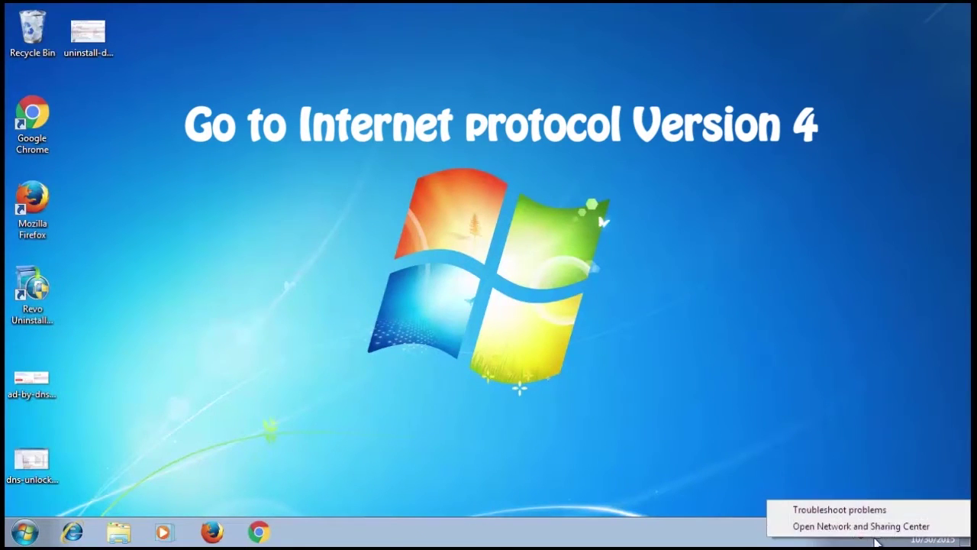
left_click(878, 527)
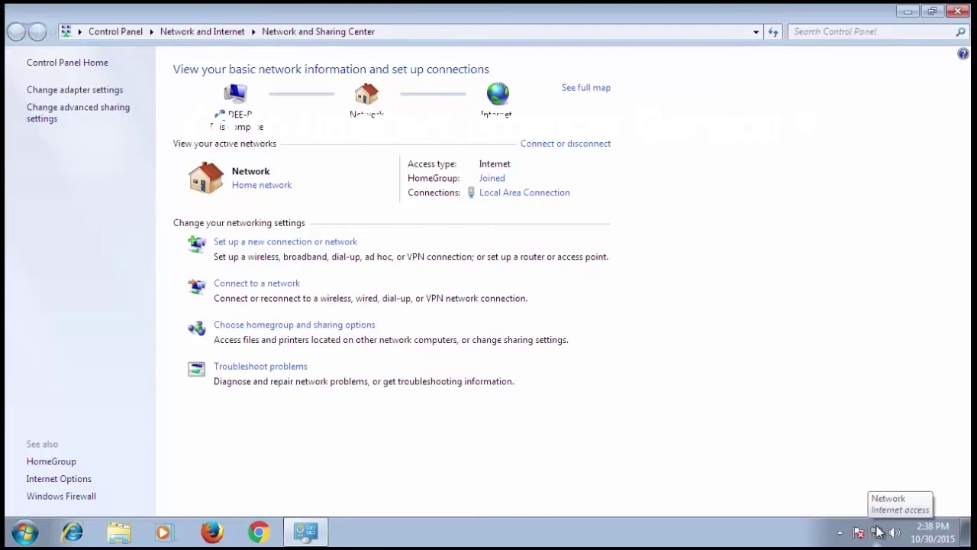
left_click(524, 193)
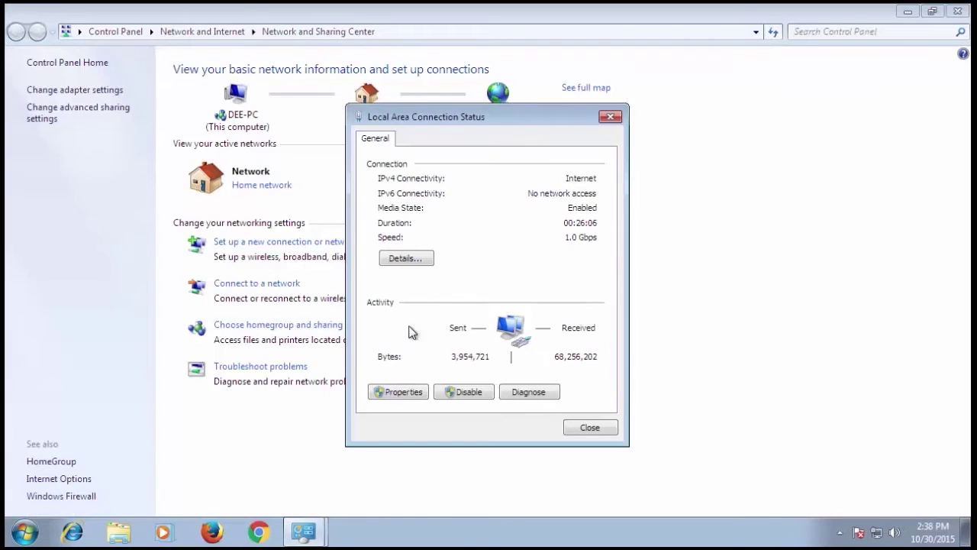
left_click(396, 392)
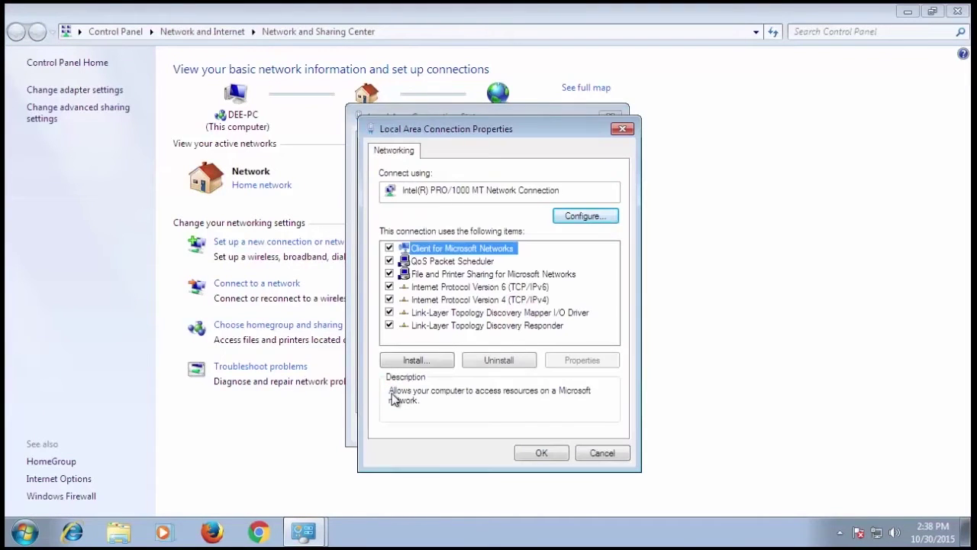
left_click(475, 300)
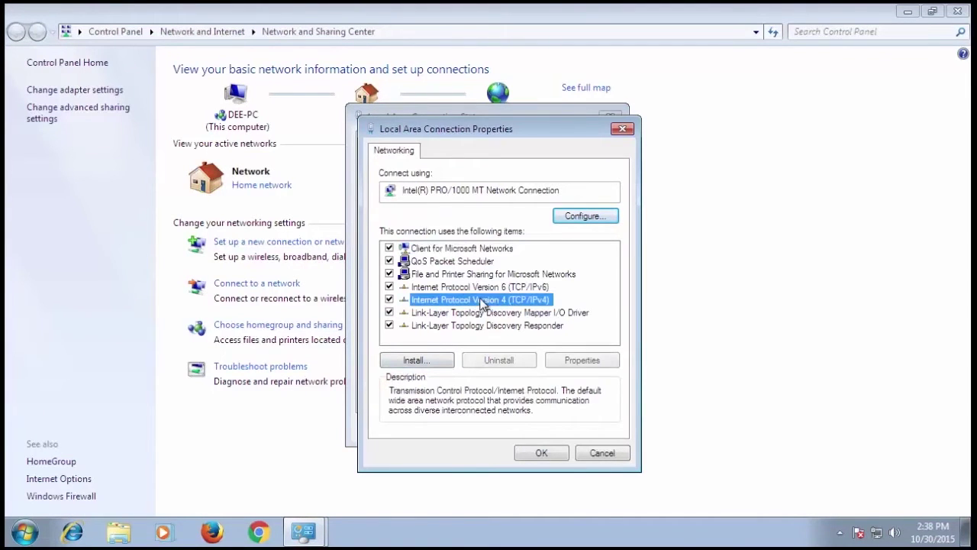
left_click(584, 359)
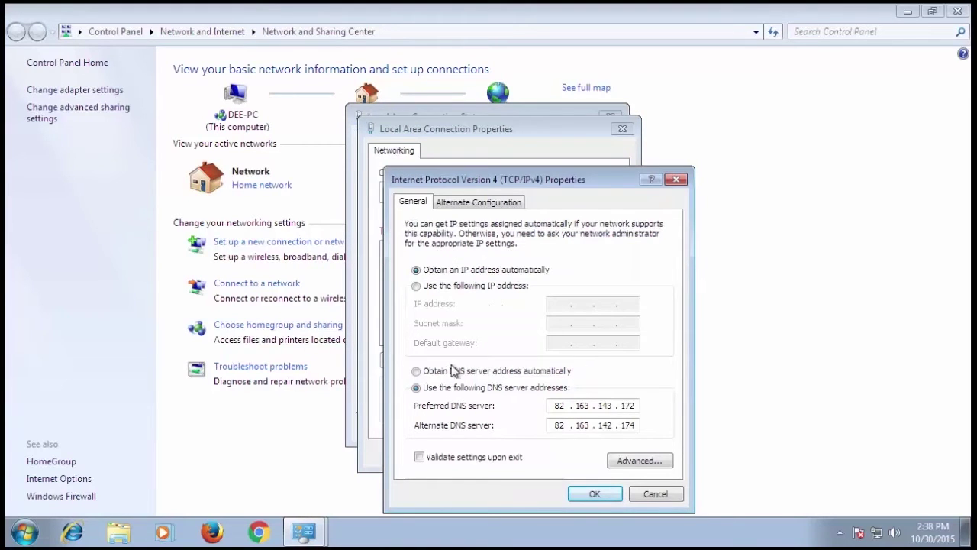
Set IPv4 to obtain the DNS server address automatically, apply it, and close all network windows
left_click(416, 371)
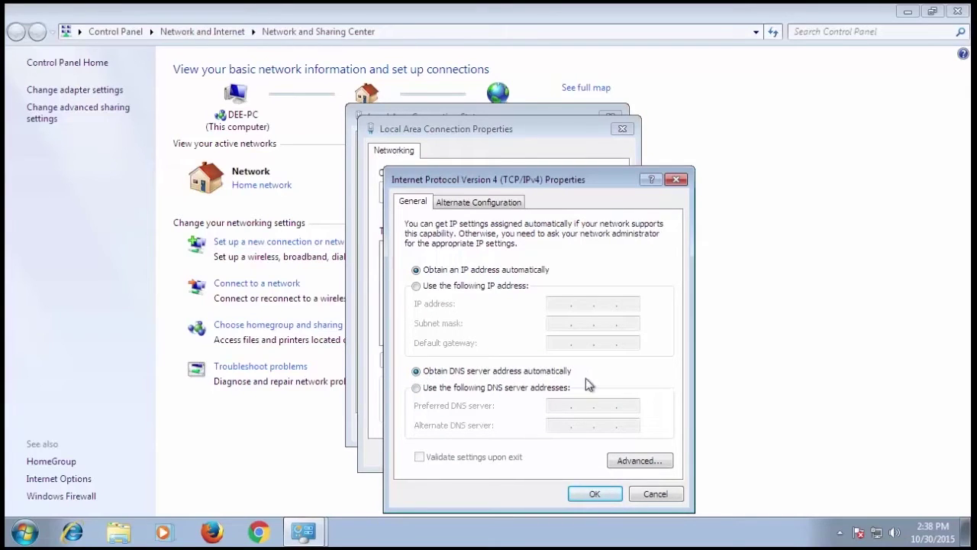
left_click(599, 495)
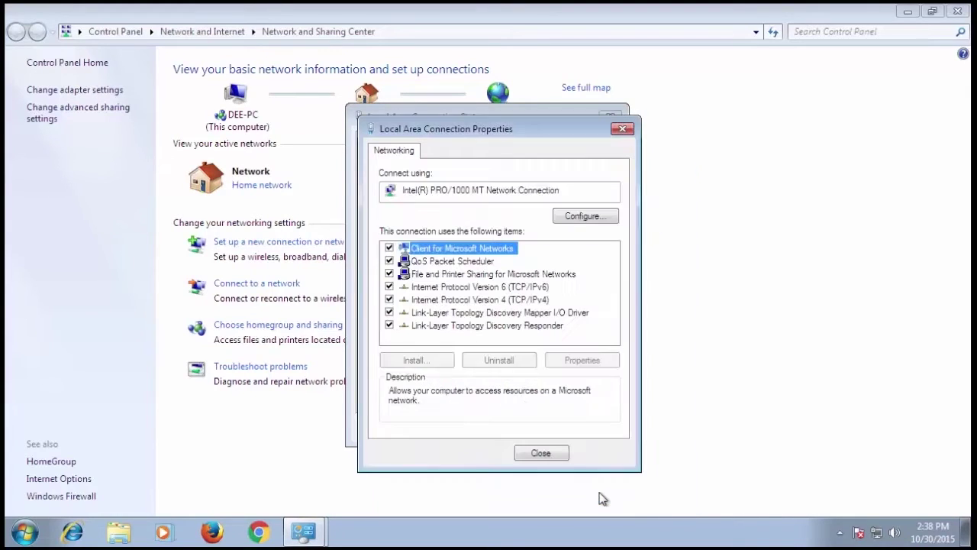
left_click(548, 453)
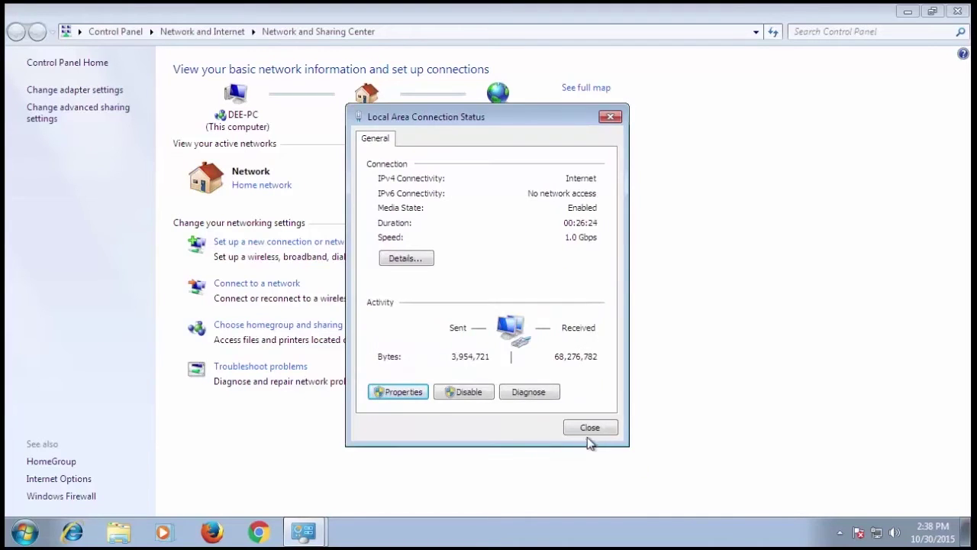
left_click(590, 428)
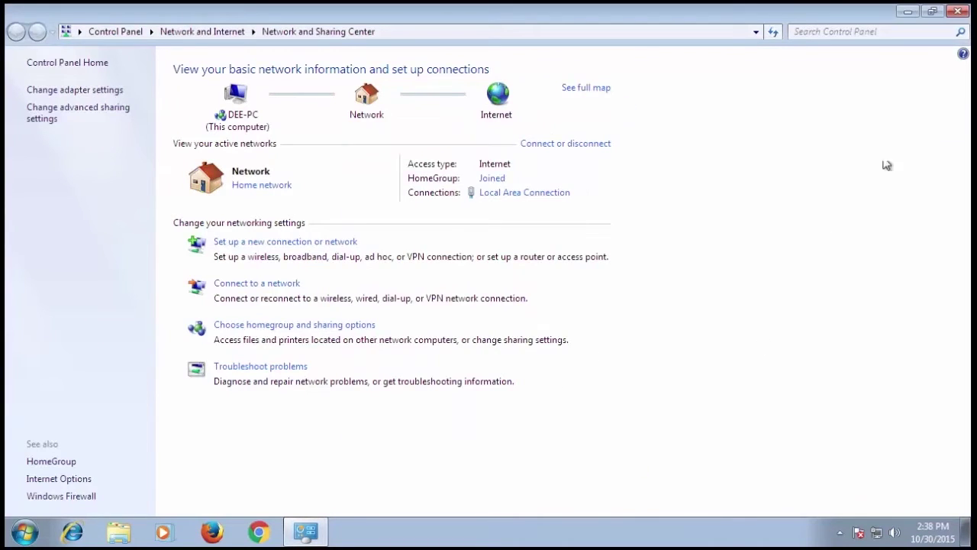
left_click(958, 12)
right_click(799, 225)
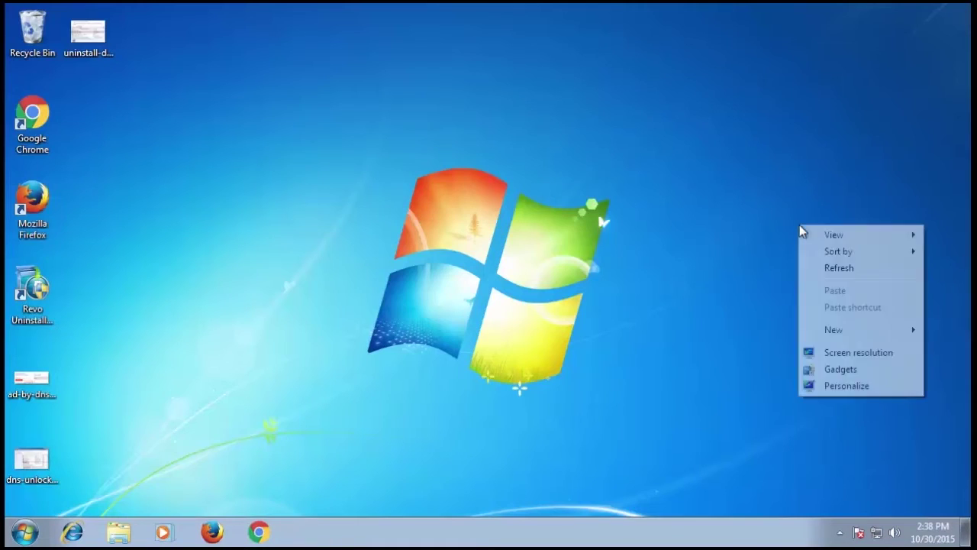
right_click(751, 241)
left_click(782, 290)
Switch to Google Chrome in a maximized window and open the Bookmark Manager
double_click(32, 118)
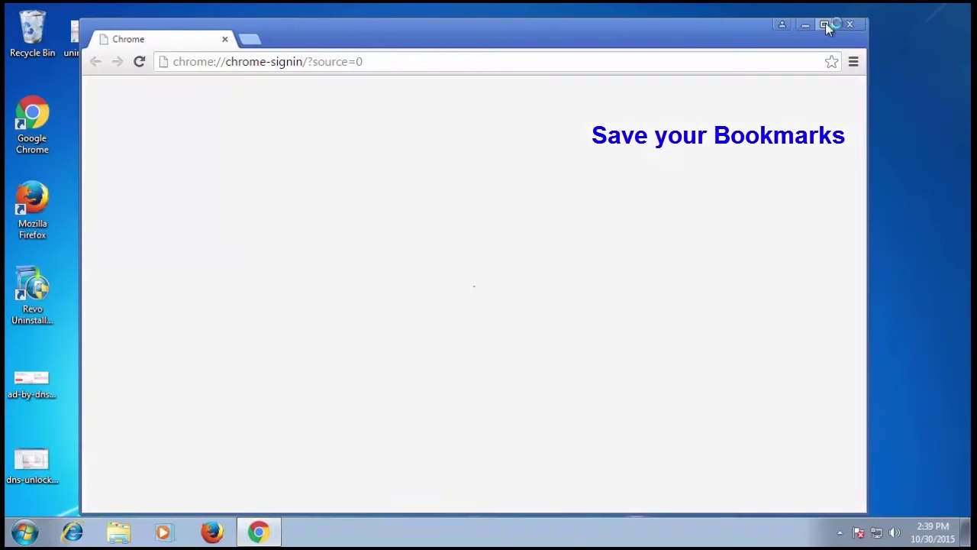
left_click(825, 24)
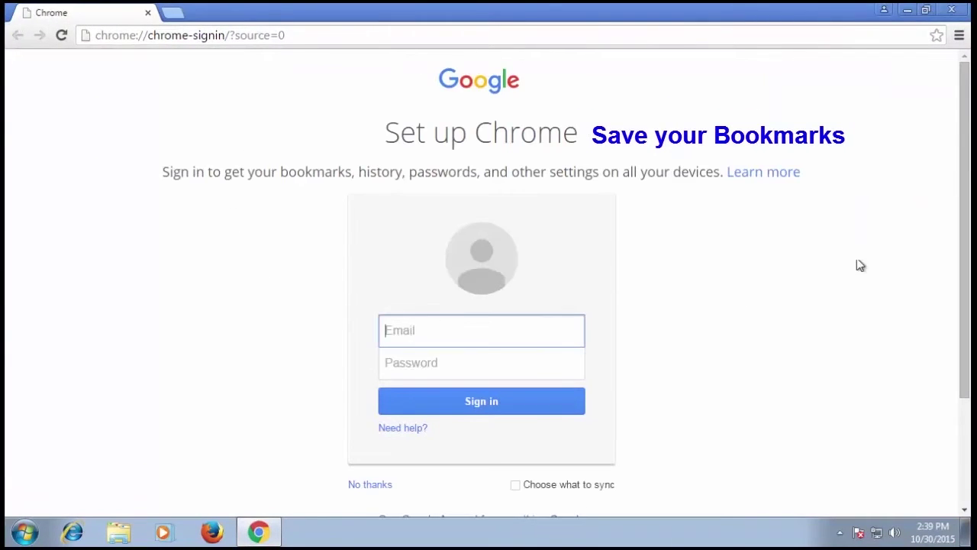
left_click(958, 35)
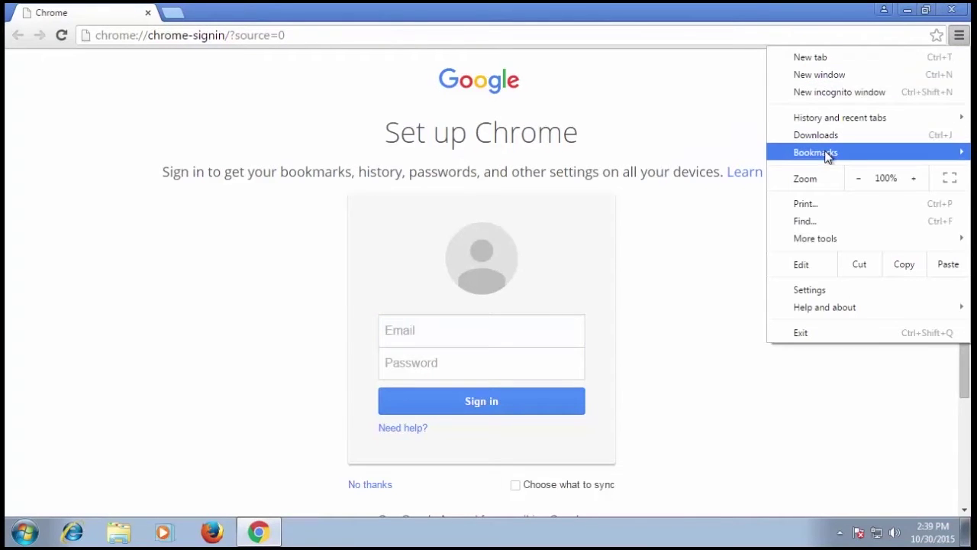
mouse_move(830, 153)
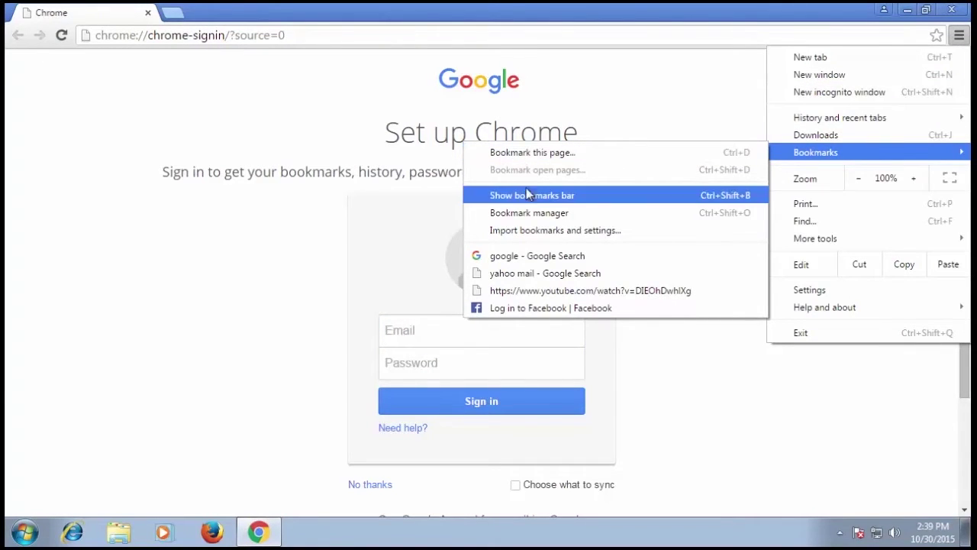
left_click(509, 215)
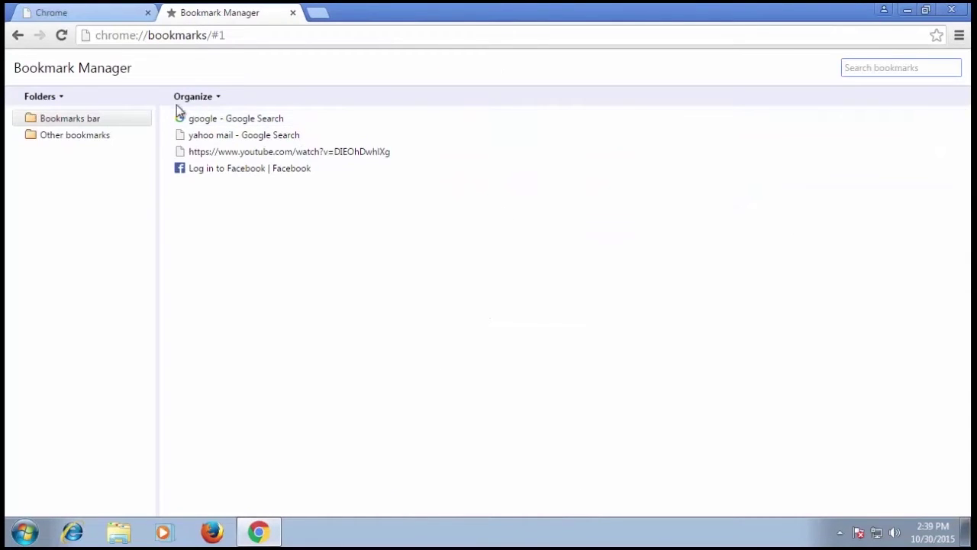
Export the Chrome bookmarks to the HTML file bookmarks_10_30_15 in the Documents library and close the browser
left_click(219, 99)
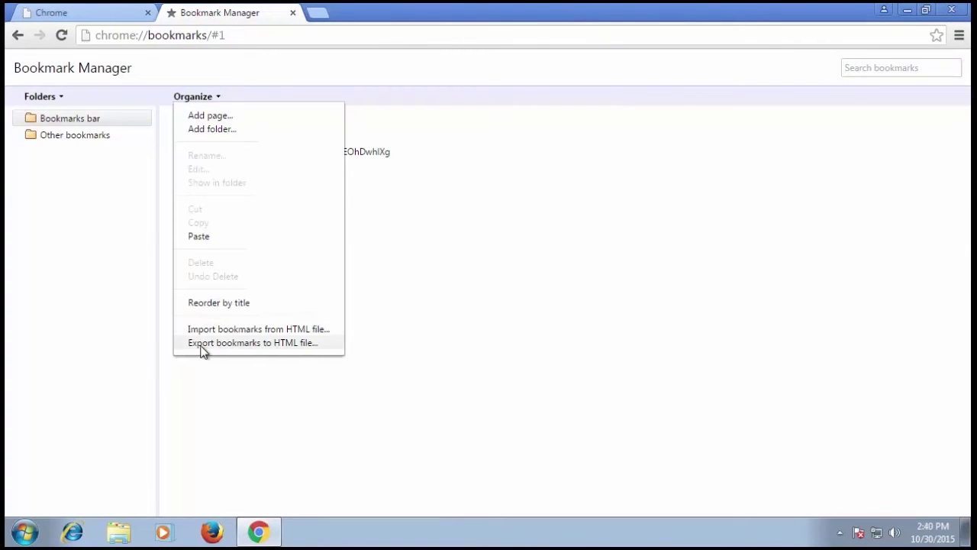
left_click(268, 349)
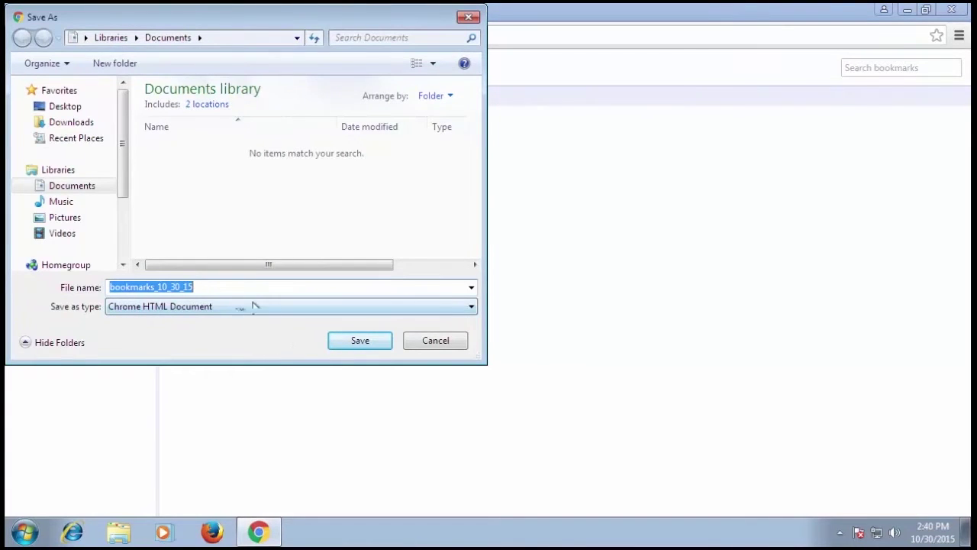
left_click(352, 345)
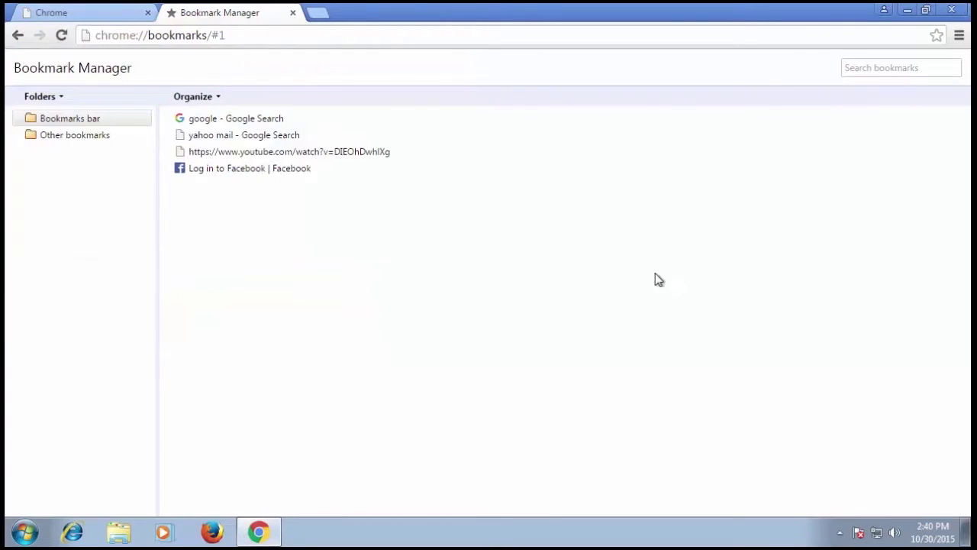
left_click(962, 13)
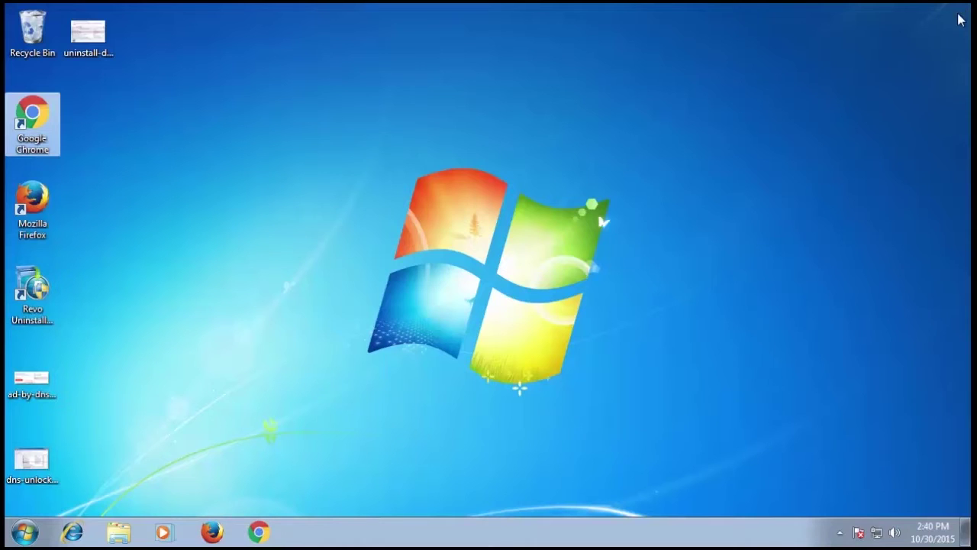
Switch to Mozilla Firefox, decline making it the default browser, maximize its window and show the bookmarks sidebar
left_click(45, 201)
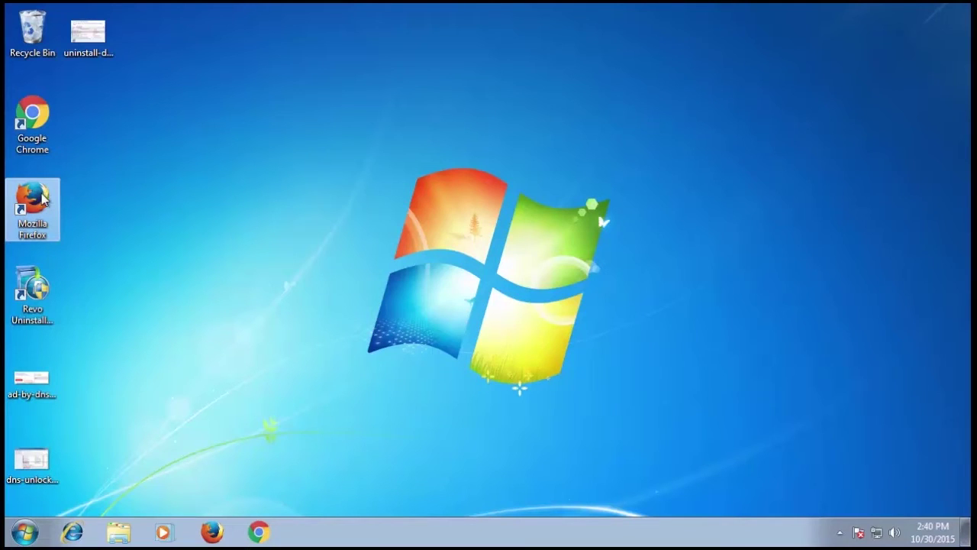
double_click(44, 198)
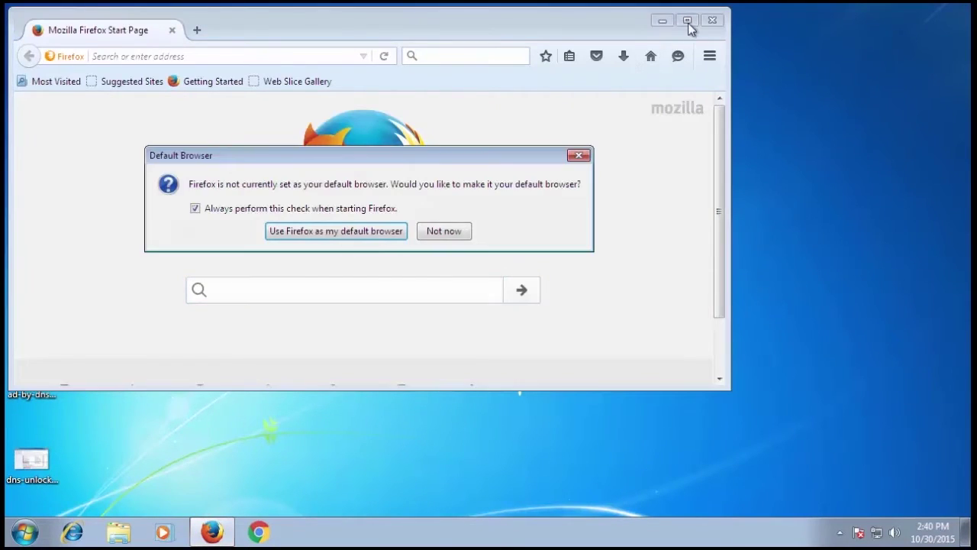
left_click(442, 231)
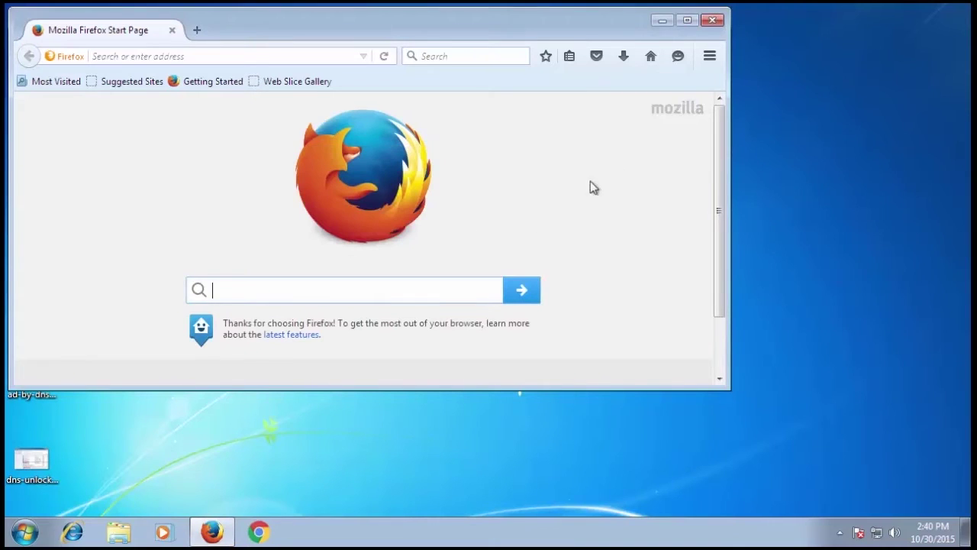
left_click(687, 21)
key("ctrl+b")
Export the Firefox bookmarks to the HTML file bookmarks in the Documents library, and close the Library and browser windows
left_click(814, 42)
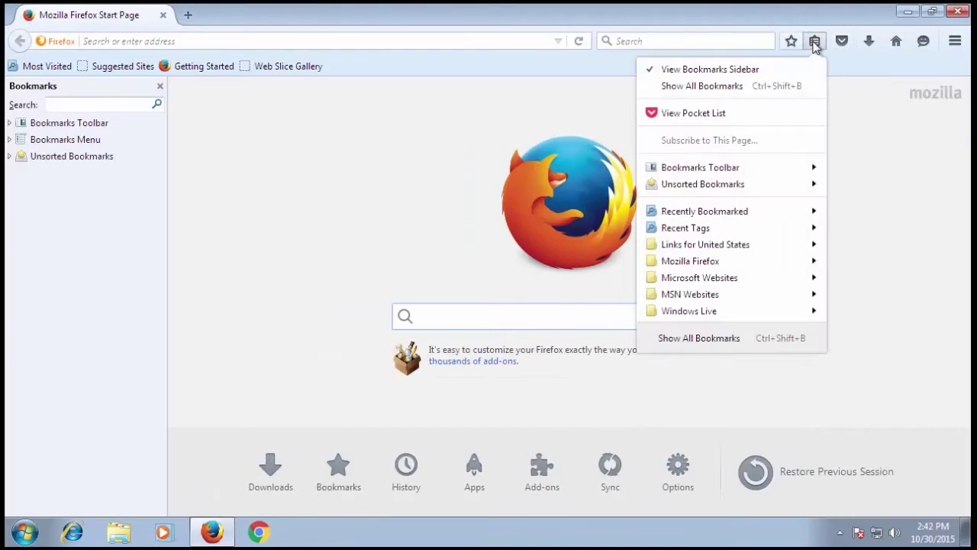
left_click(710, 85)
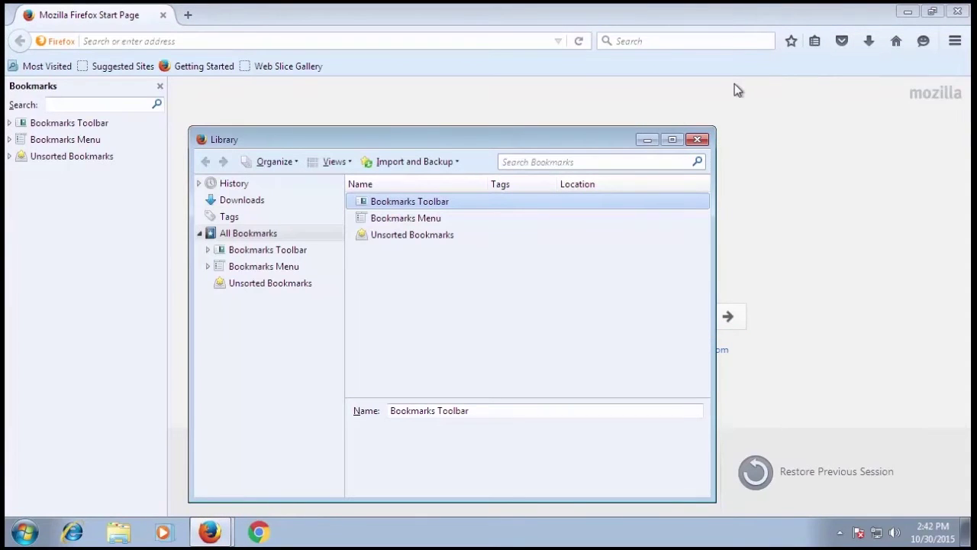
left_click(456, 165)
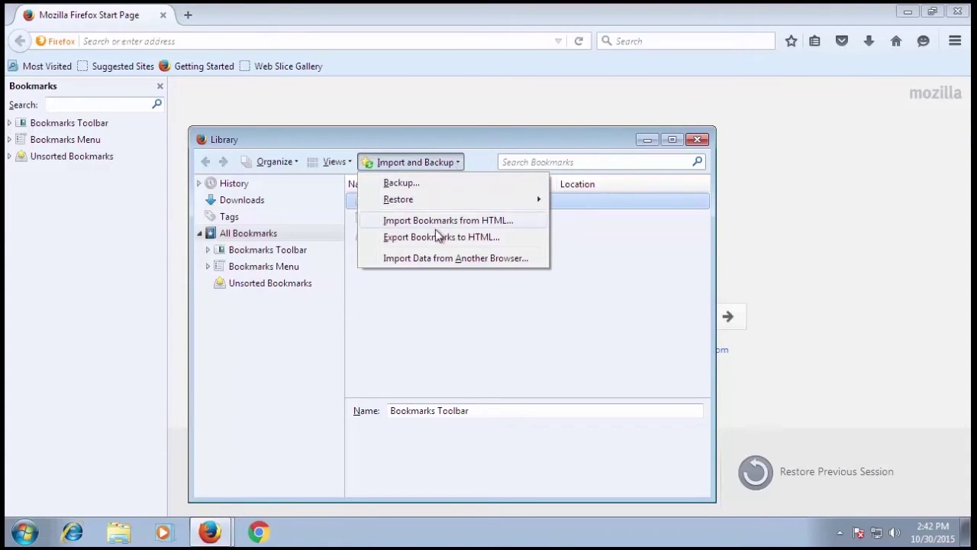
left_click(476, 239)
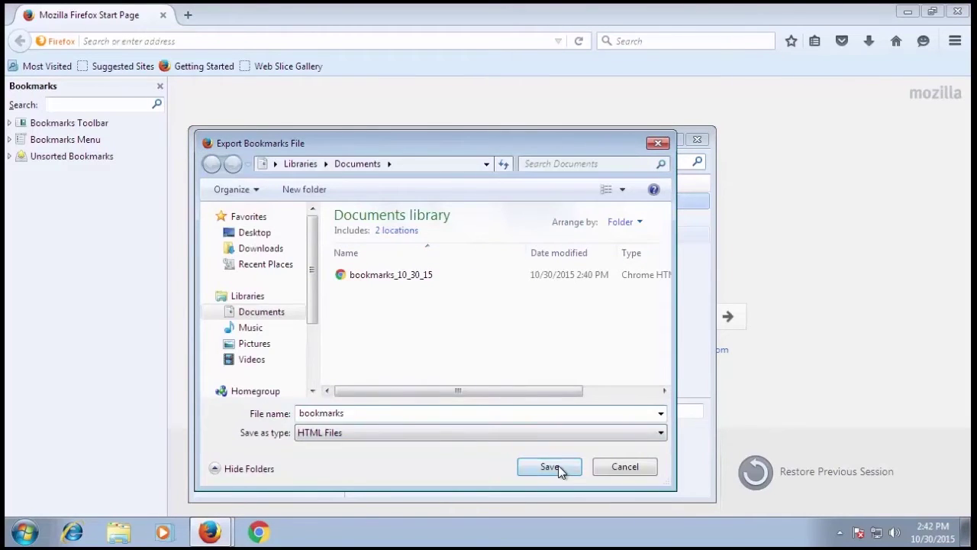
left_click(558, 466)
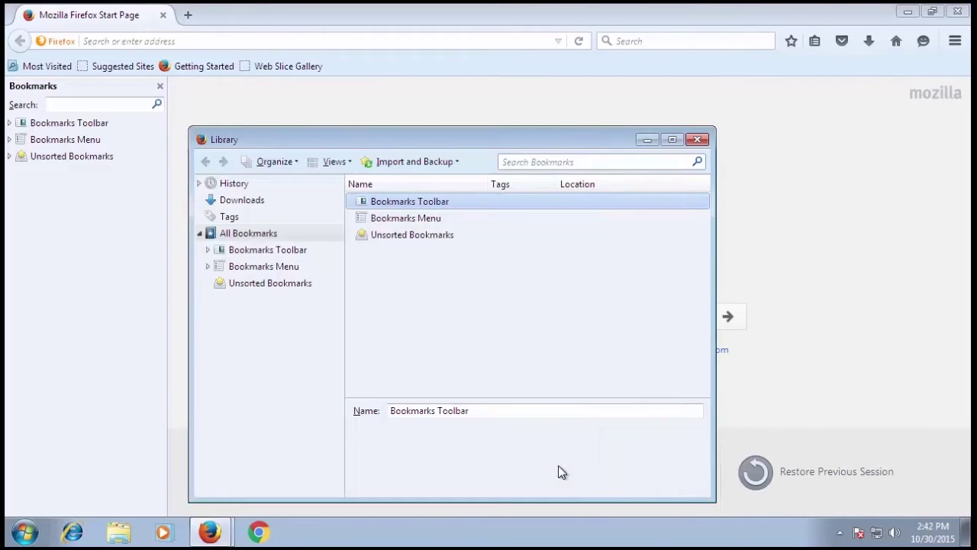
left_click(698, 139)
left_click(958, 13)
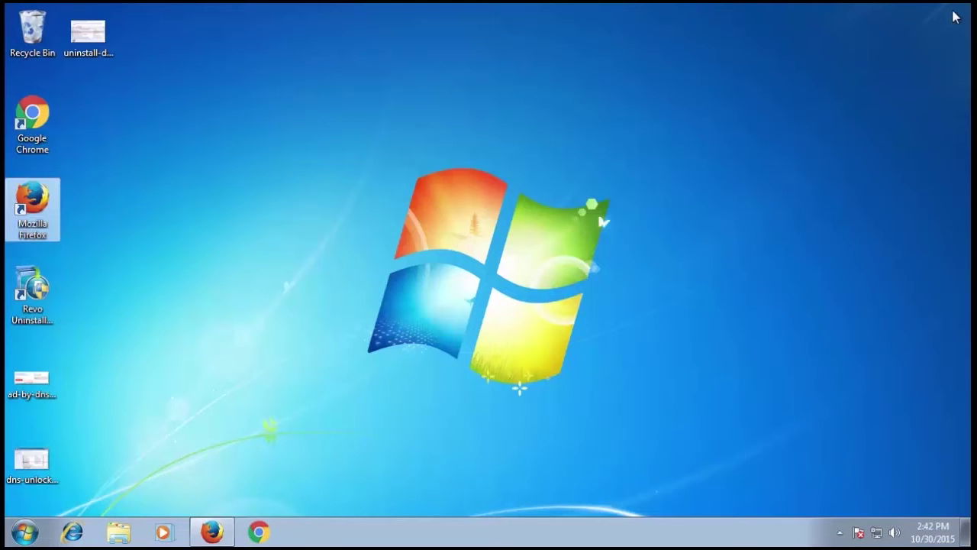
Refresh the desktop and switch to Revo Uninstaller Pro, continuing to its list of installed programs
right_click(746, 184)
left_click(783, 223)
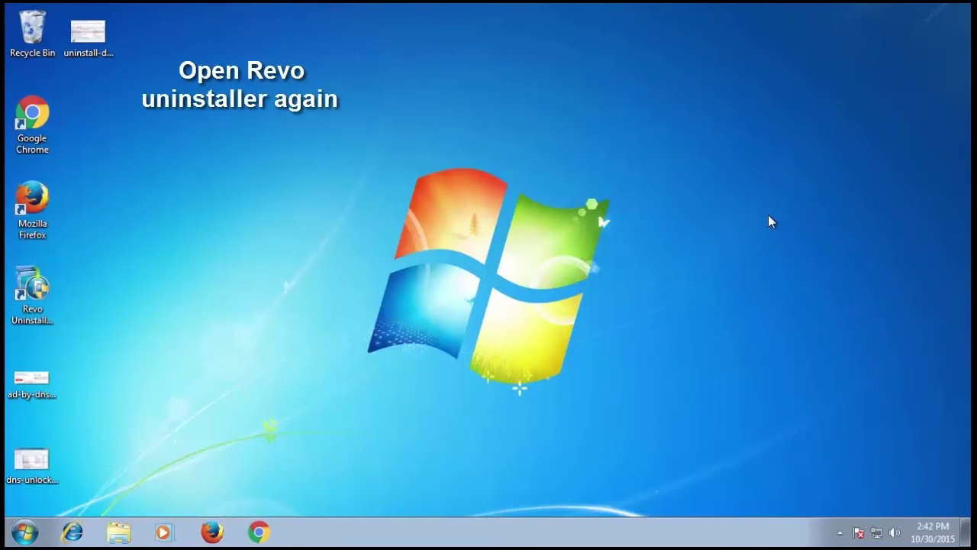
double_click(27, 288)
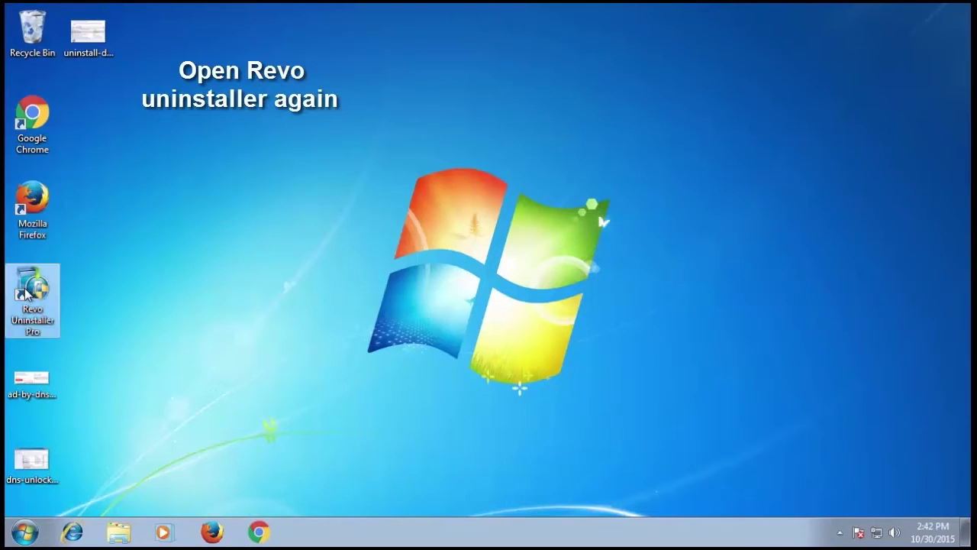
left_click(556, 297)
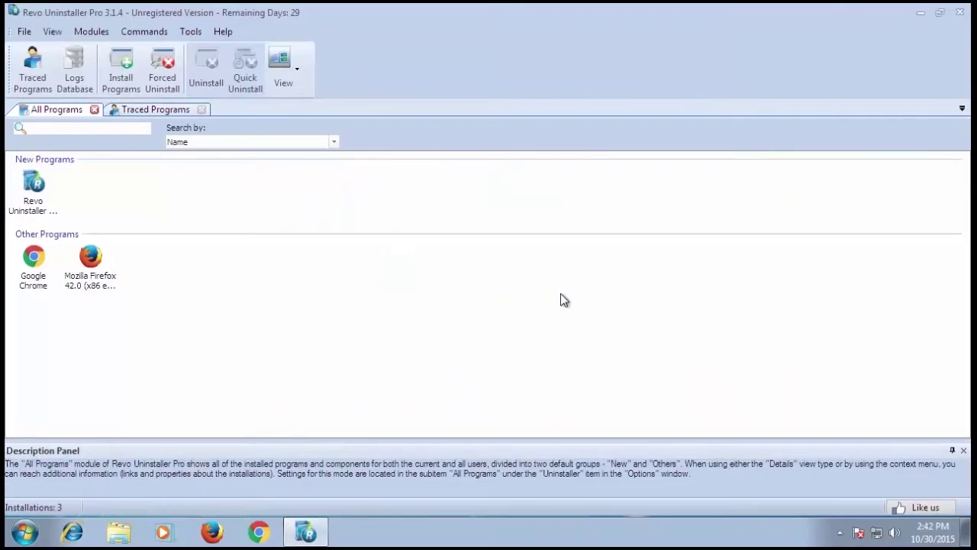
Uninstall Google Chrome, confirm the removal, and scan for leftovers in Advanced mode
left_click(34, 280)
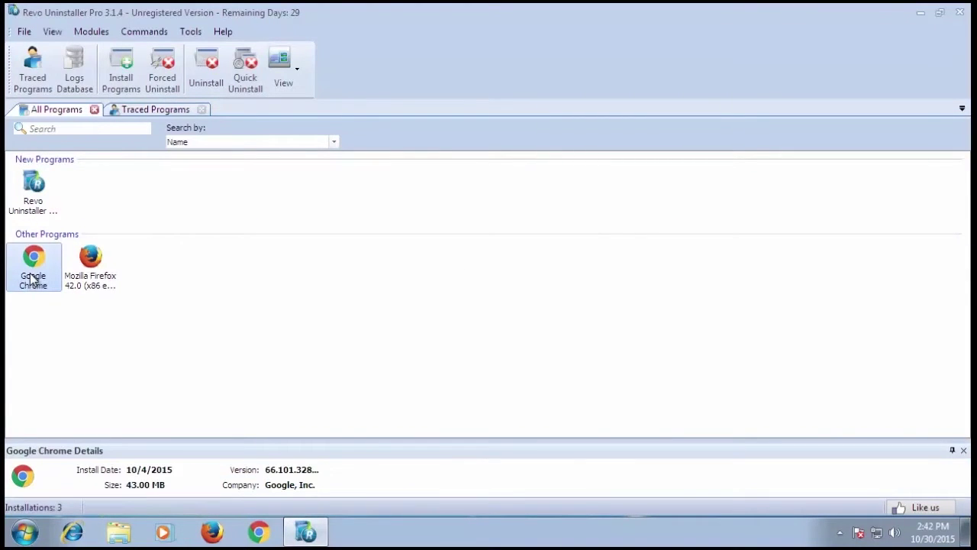
right_click(33, 279)
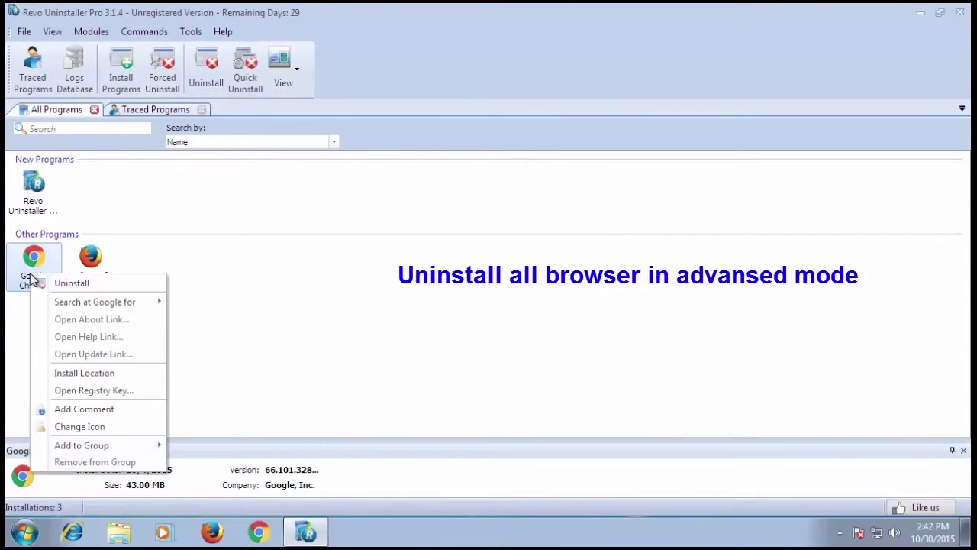
left_click(61, 282)
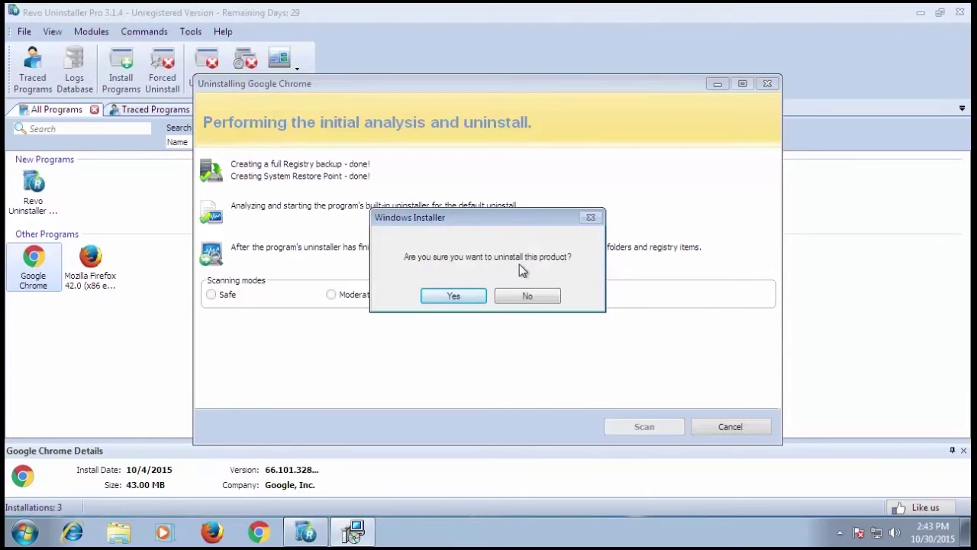
left_click(454, 304)
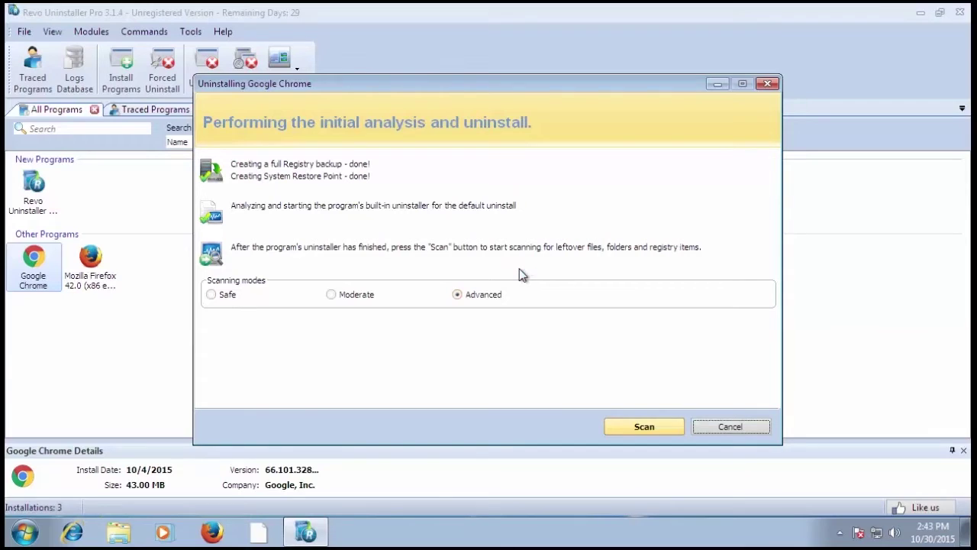
left_click(460, 297)
left_click(645, 429)
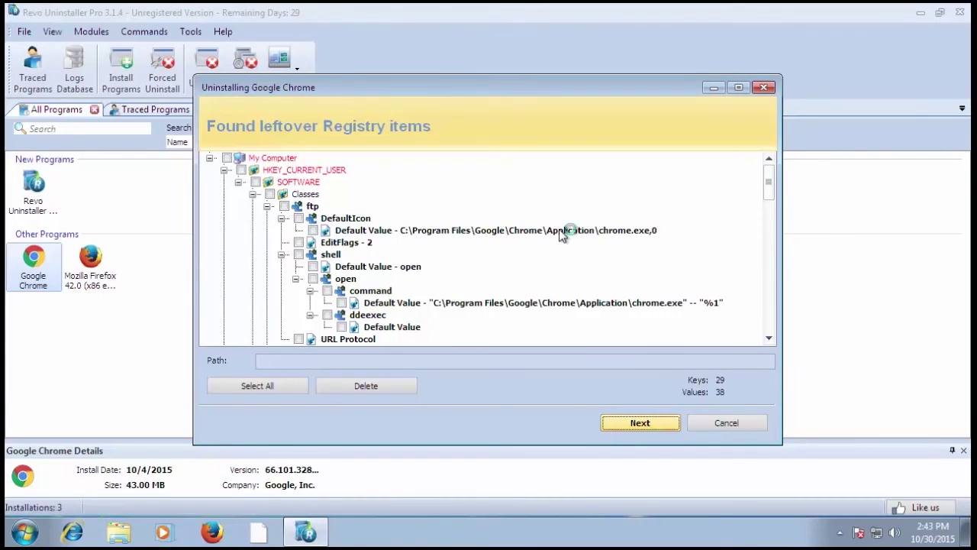
Mark the leftover chrome.exe default values of the DefaultIcon and command keys under the ftp, http and https registry classes
left_click(313, 230)
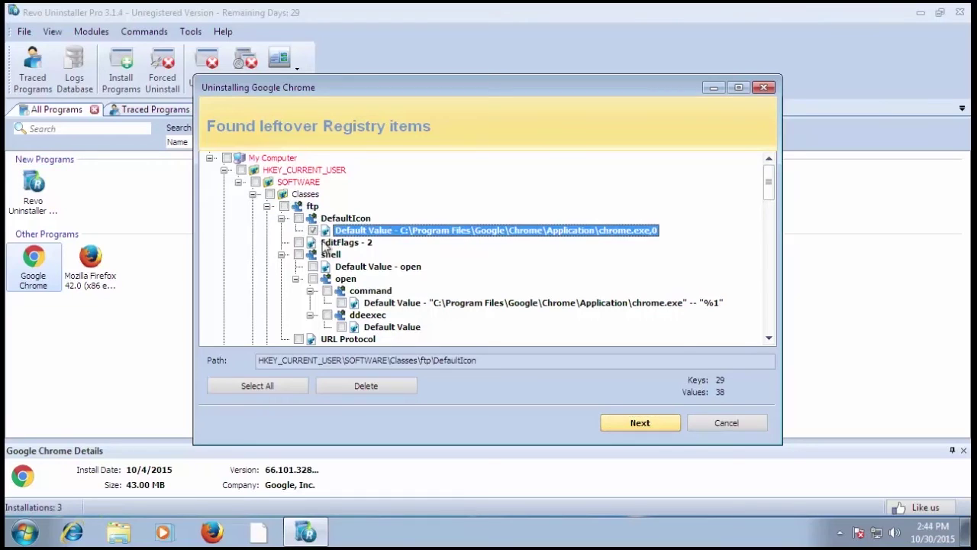
left_click(341, 303)
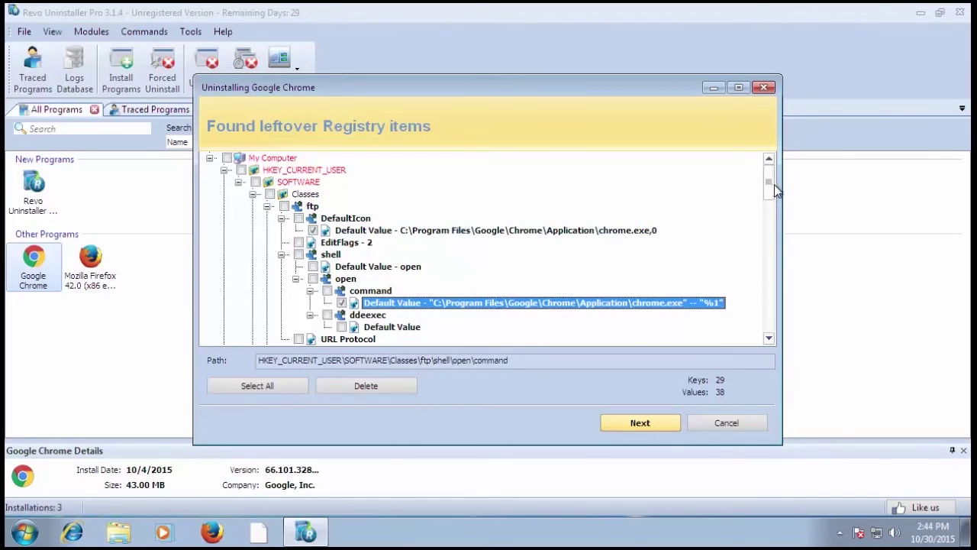
scroll(775, 195, "down", 3)
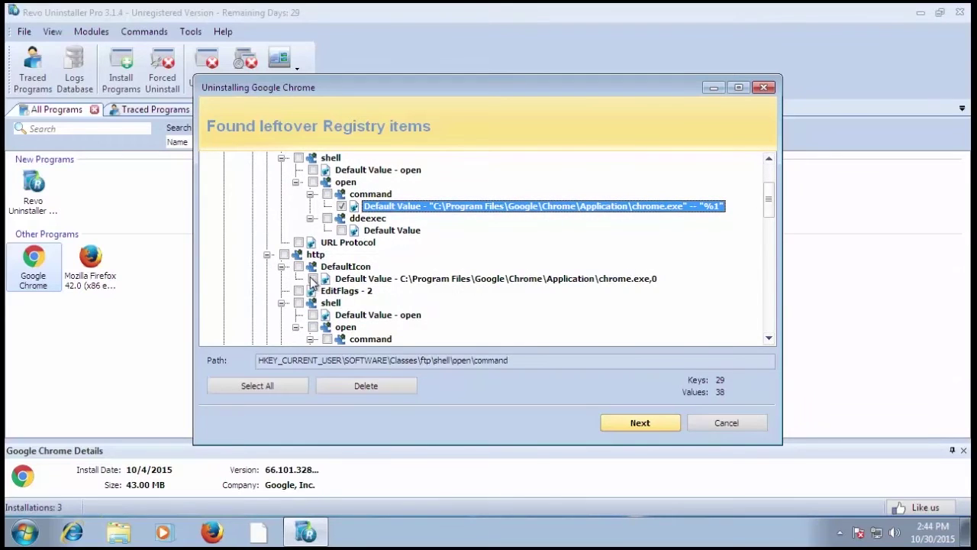
left_click(313, 279)
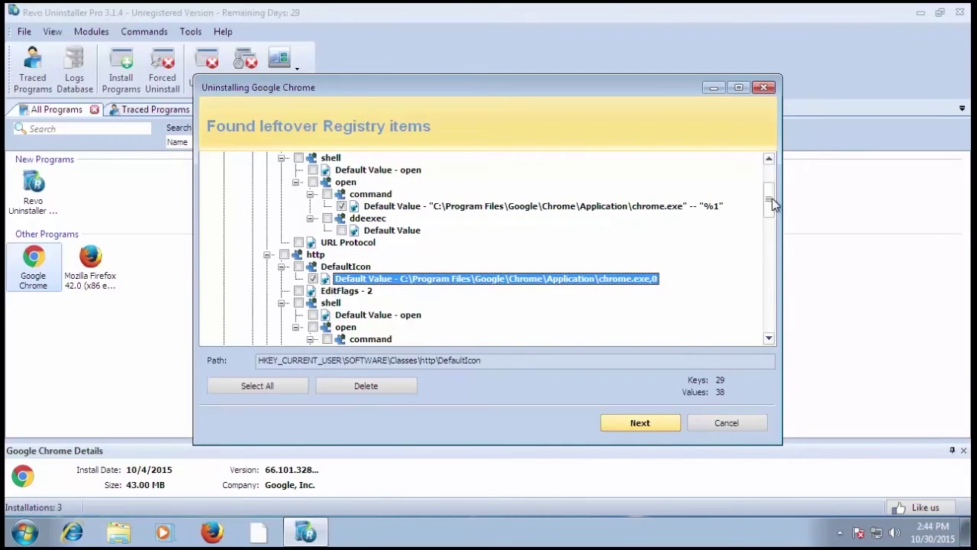
scroll(772, 197, "down", 3)
left_click(341, 243)
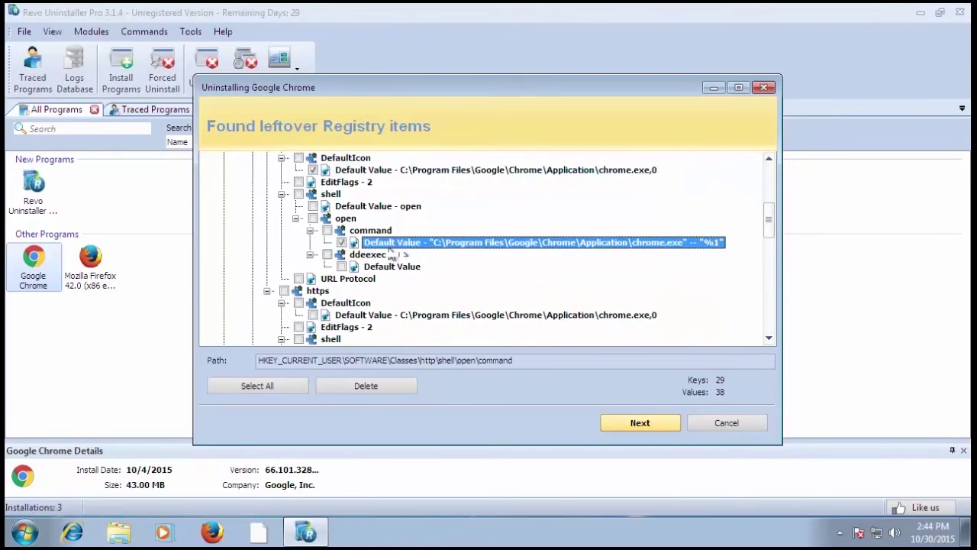
left_click(313, 316)
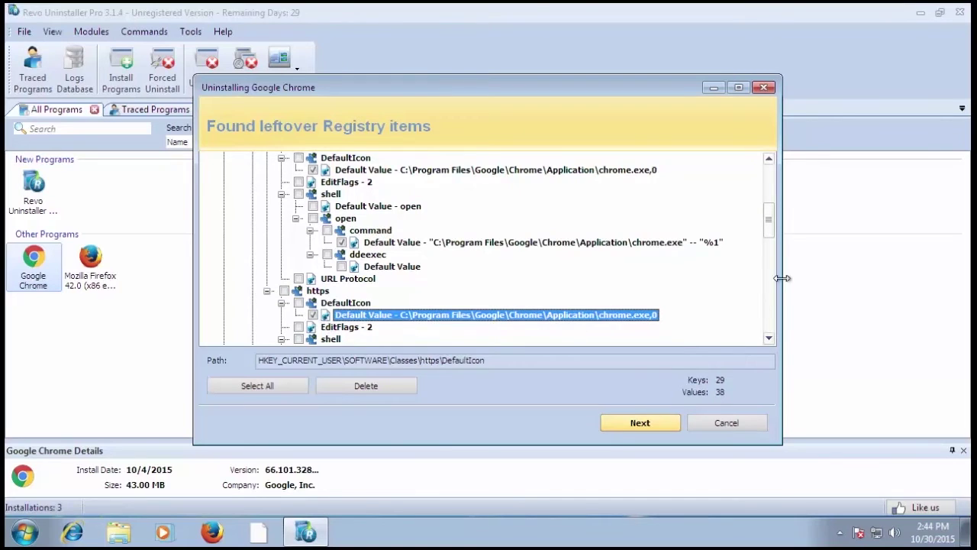
scroll(768, 220, "down", 4)
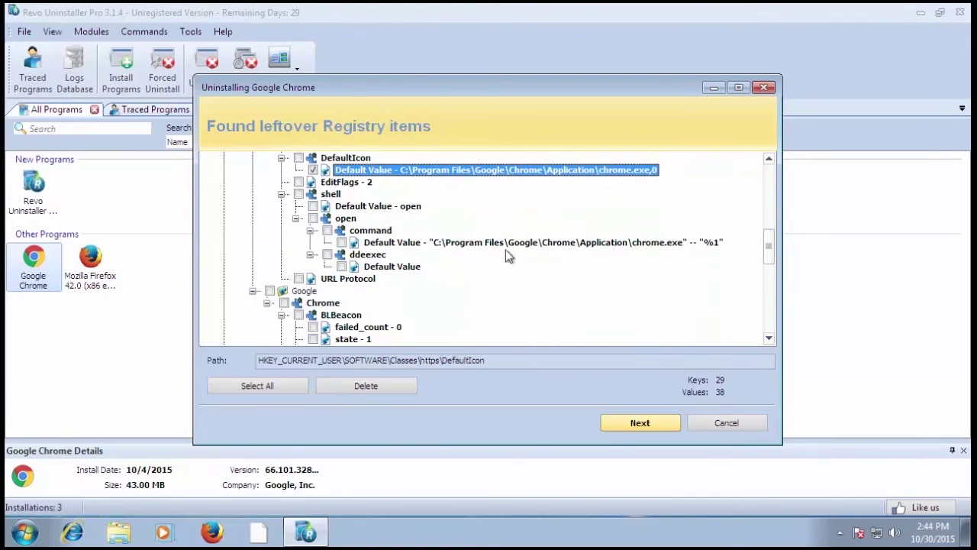
left_click(342, 243)
Mark the leftover chrome_RASMANCS and chrome_RASAPI32 keys with all their values under Microsoft Tracing in HKEY_LOCAL_MACHINE
left_click_drag(773, 248, 768, 362)
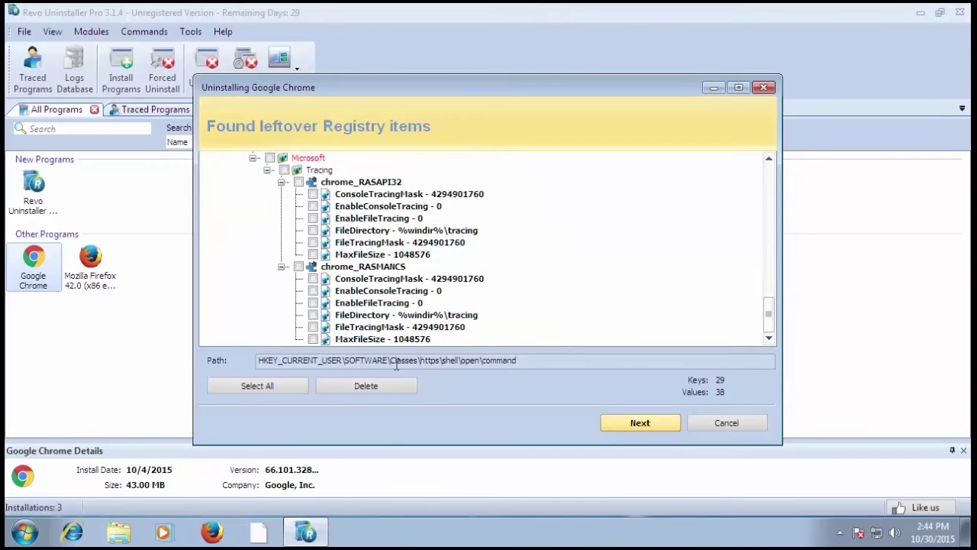
left_click(298, 267)
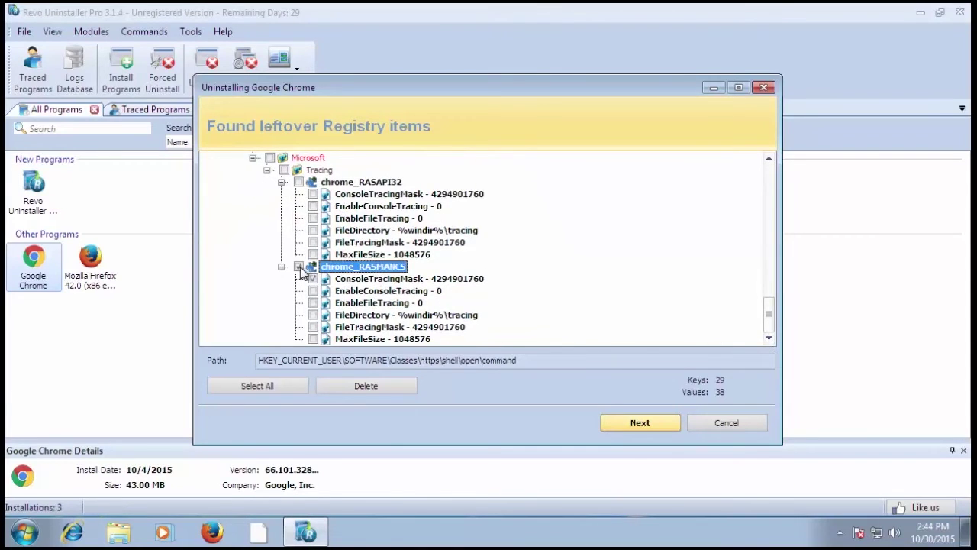
left_click(299, 183)
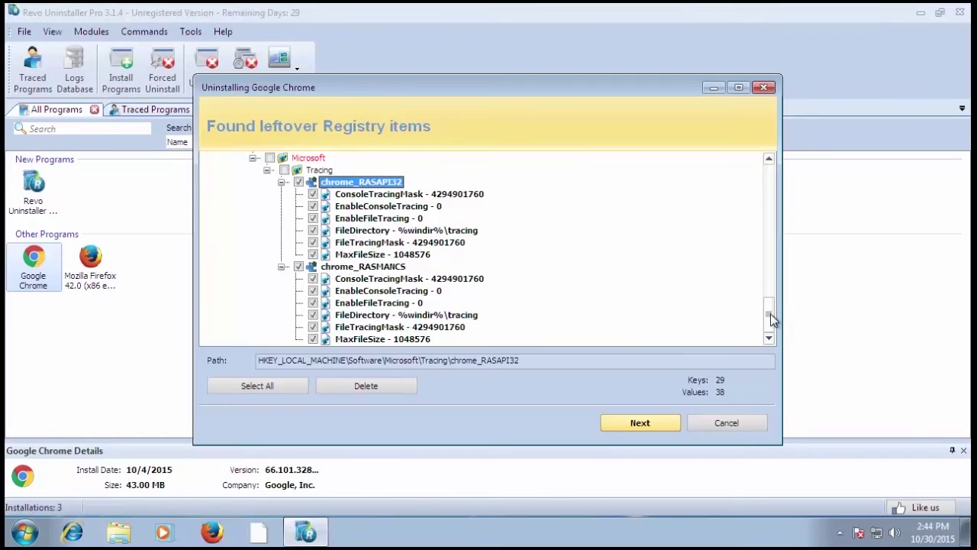
Mark the LastWindowClose values, BrowserExitCodes, StabilityMetrics and the entire Chrome key under Google in HKEY_CURRENT_USER
left_click_drag(768, 312, 772, 292)
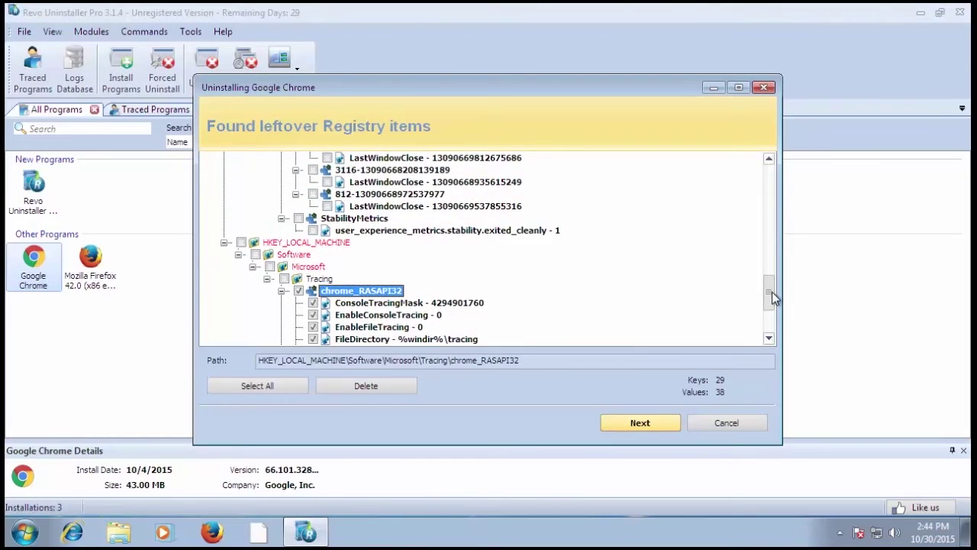
left_click(324, 243)
left_click(328, 219)
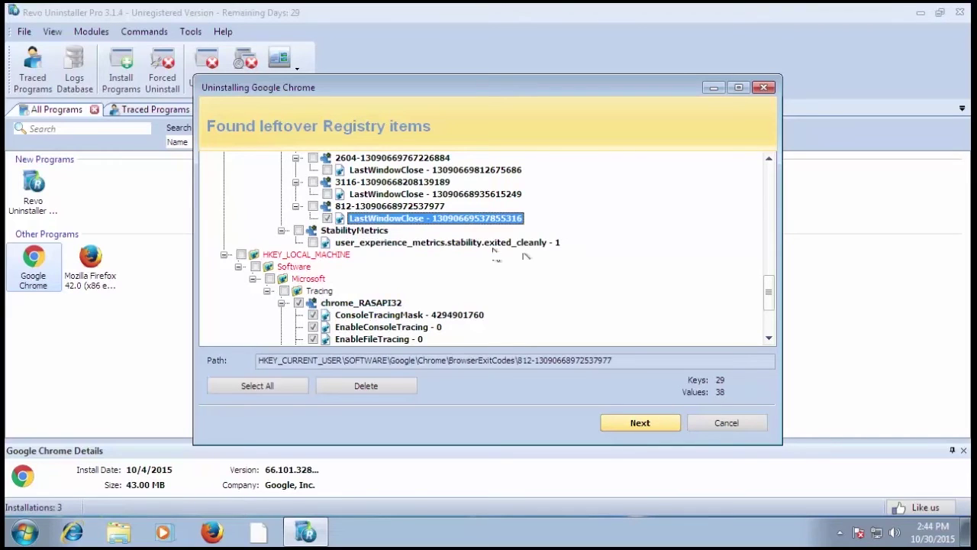
left_click_drag(766, 290, 767, 276)
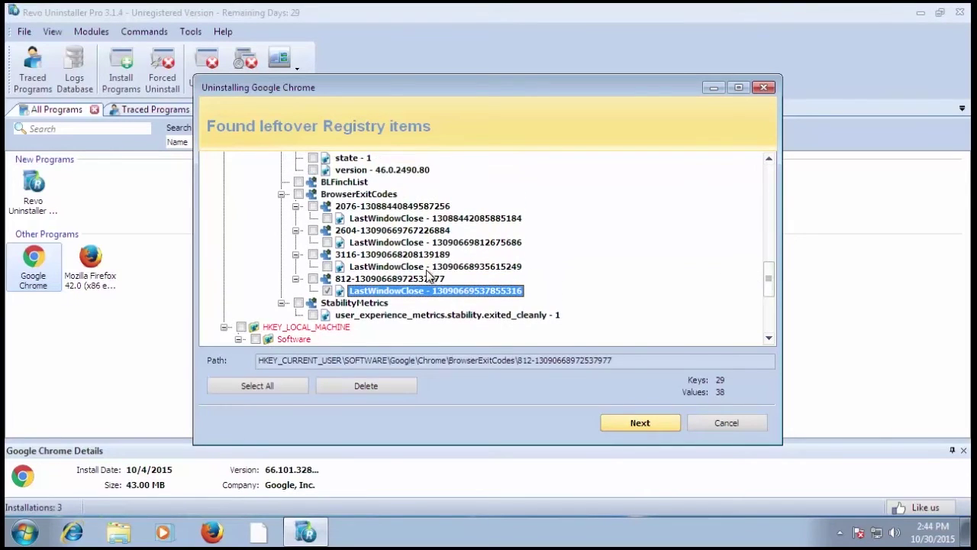
left_click(327, 266)
left_click(327, 242)
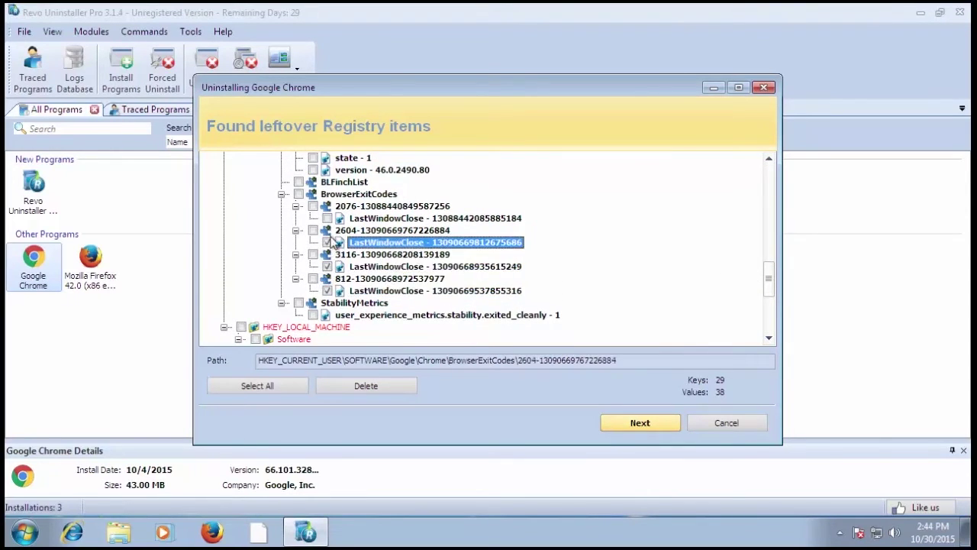
left_click(327, 218)
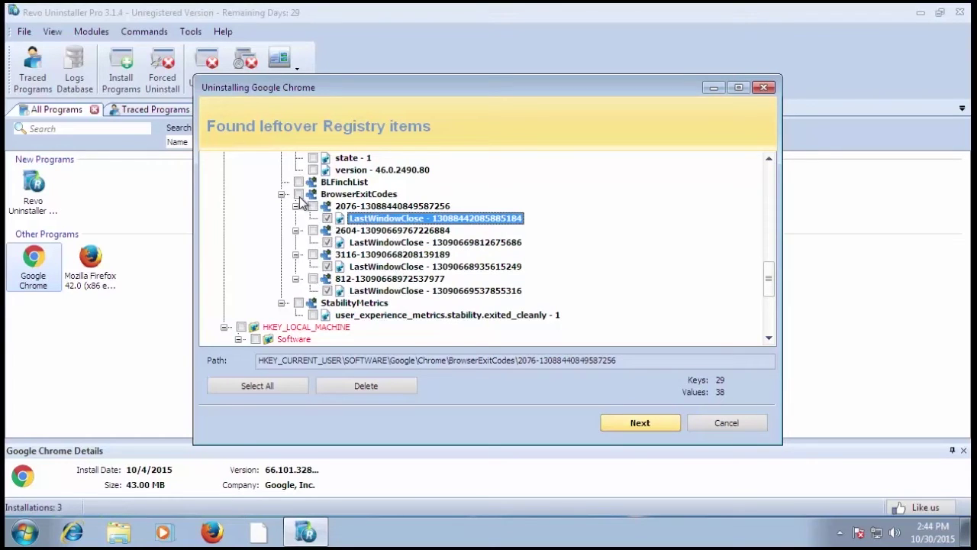
left_click(298, 196)
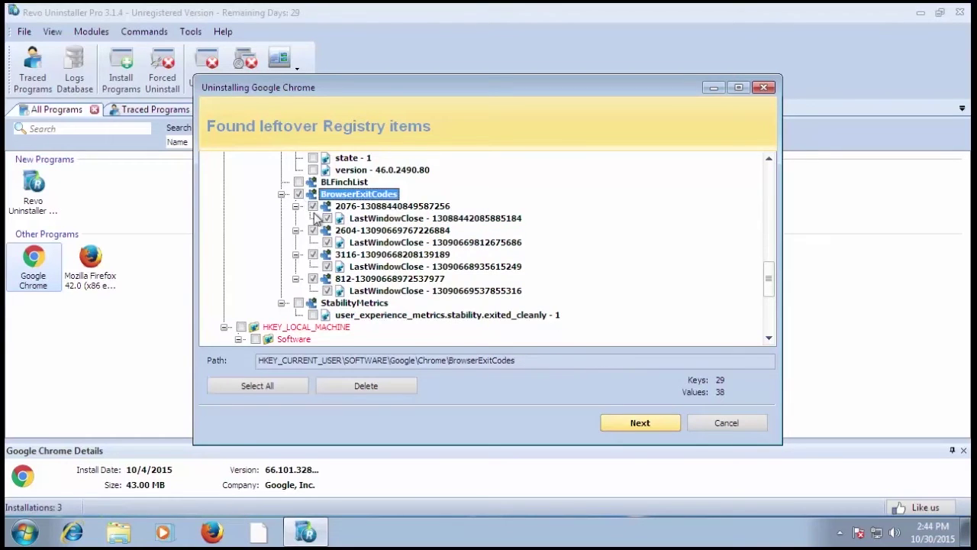
left_click(299, 305)
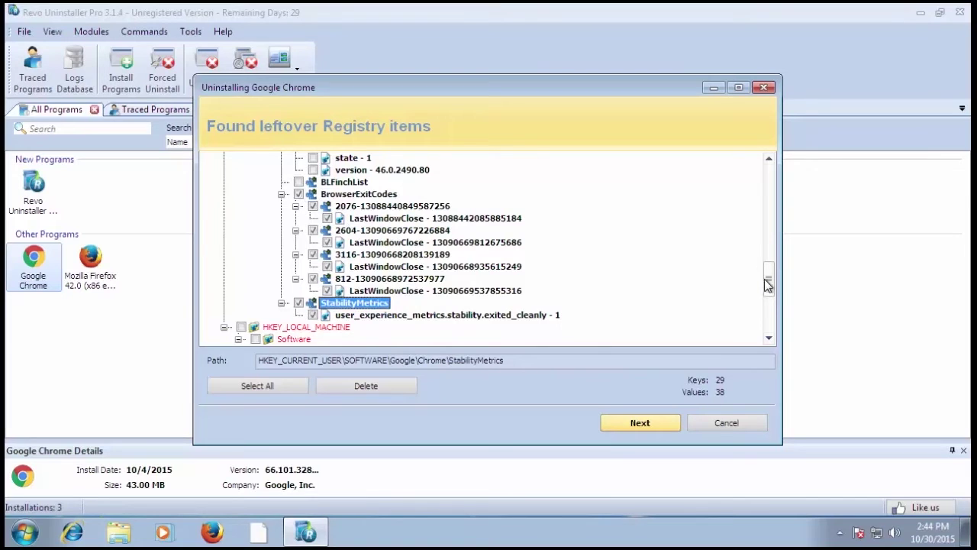
left_click_drag(766, 280, 763, 258)
left_click(286, 231)
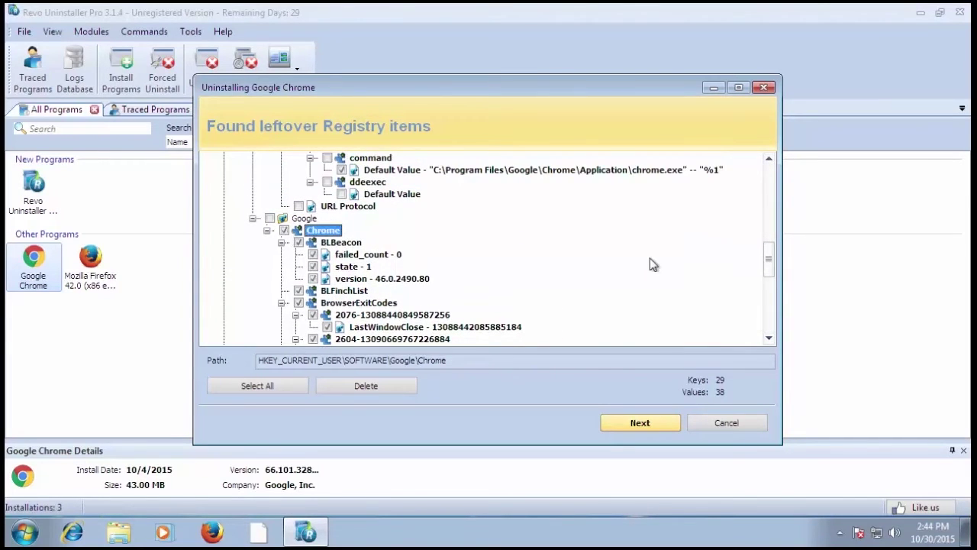
left_click_drag(769, 265, 769, 253)
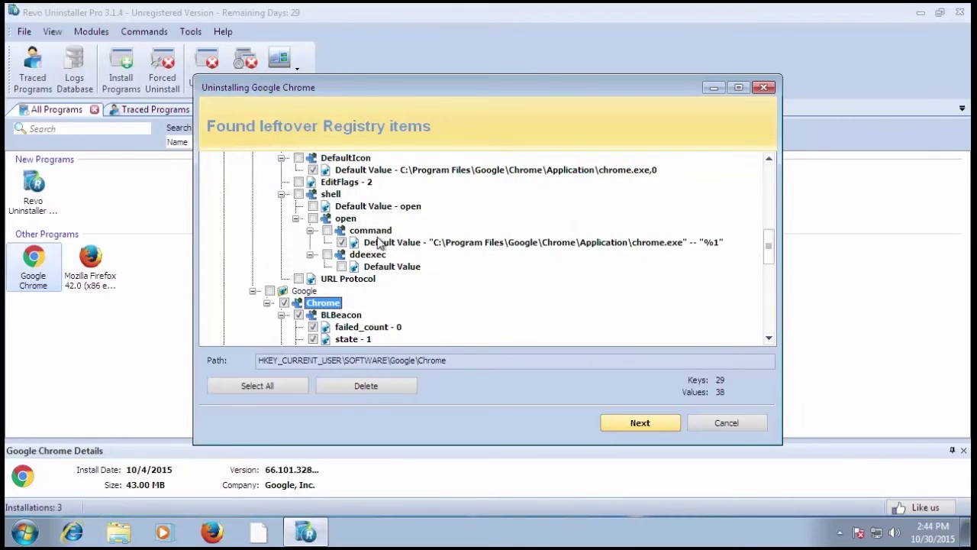
left_click(327, 254)
left_click(328, 230)
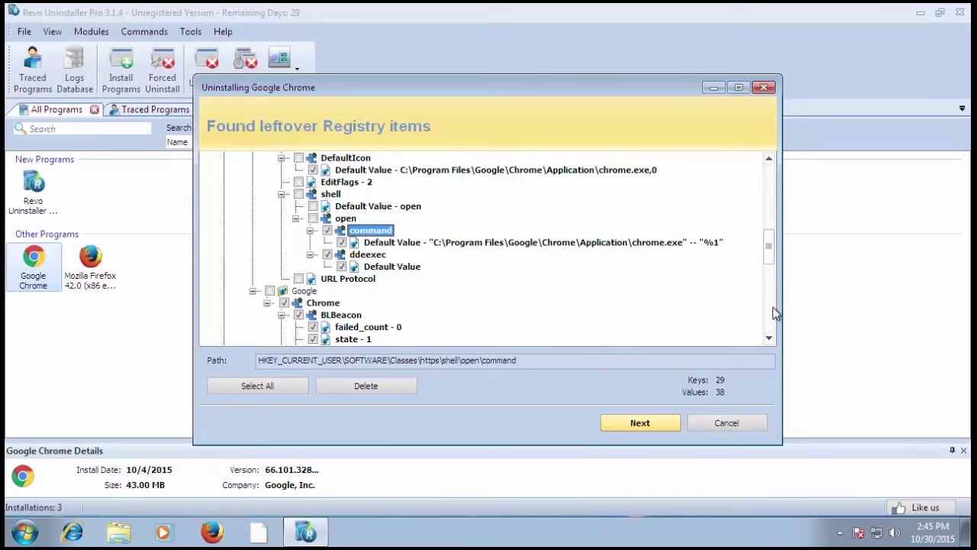
left_click_drag(772, 258, 775, 241)
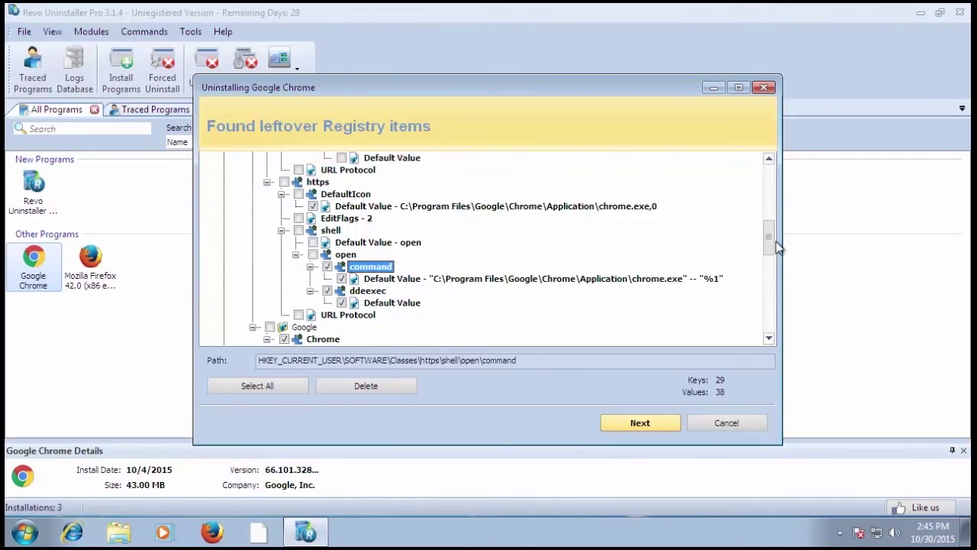
left_click(327, 280)
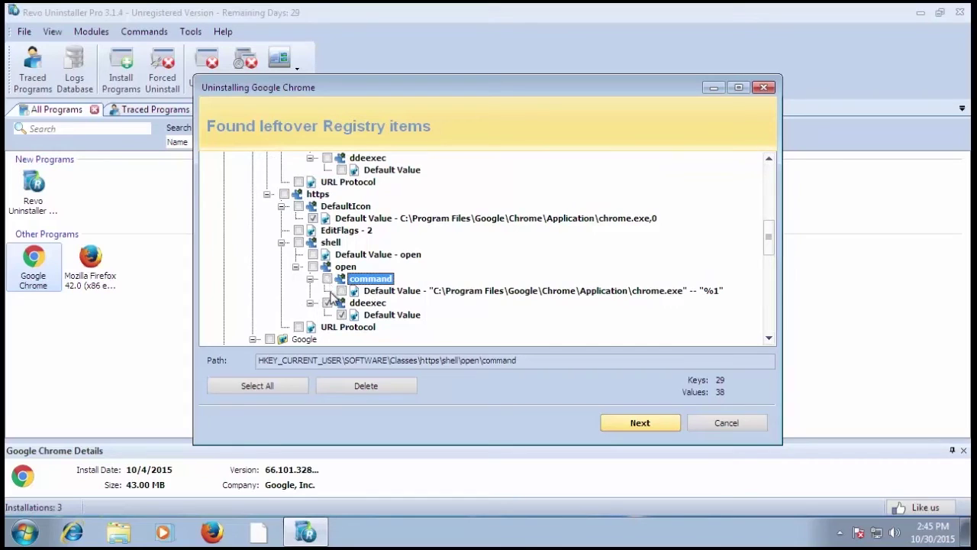
left_click(327, 305)
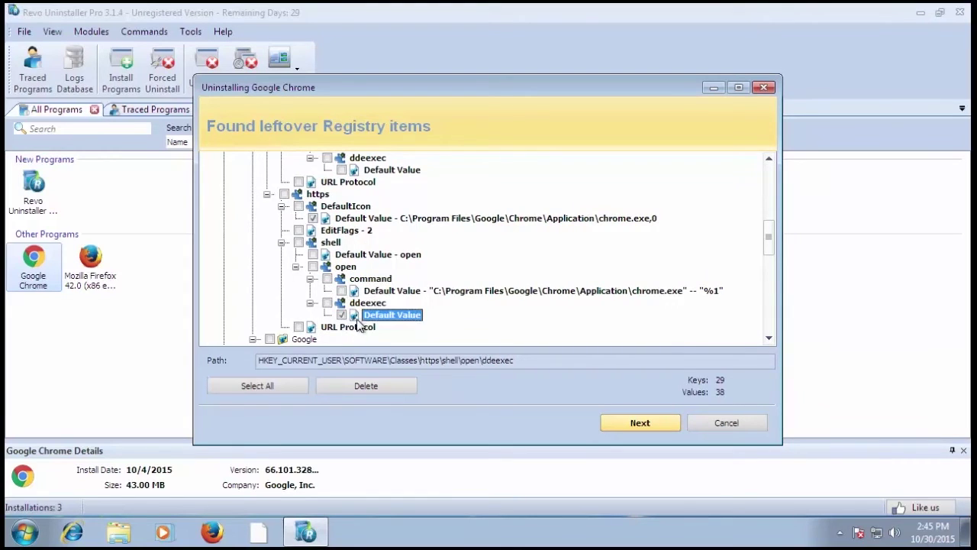
left_click(349, 317)
left_click(341, 314)
left_click(327, 303)
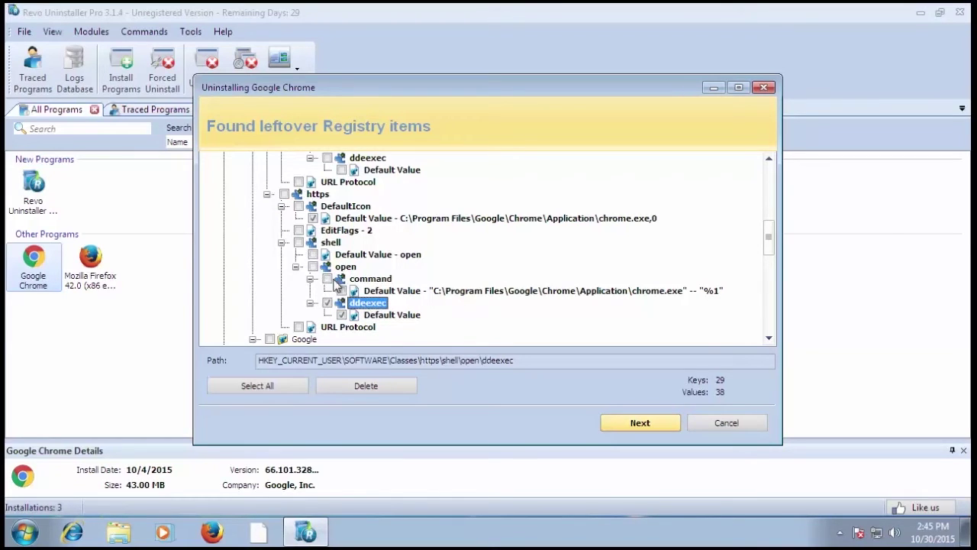
Mark only the default values of the command, ddeexec and shell keys under the https registry class, leaving the keys themselves unmarked
left_click(341, 291)
left_click(342, 315)
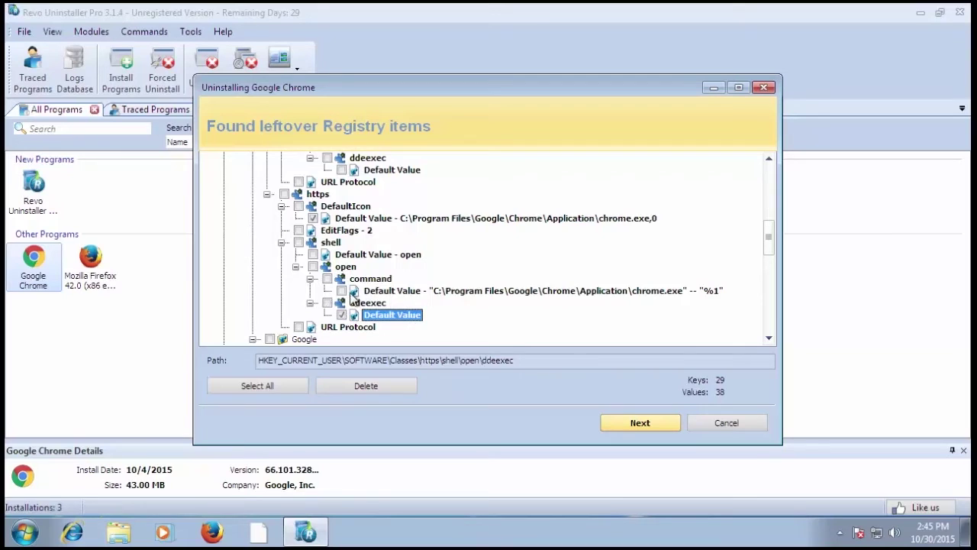
left_click(341, 291)
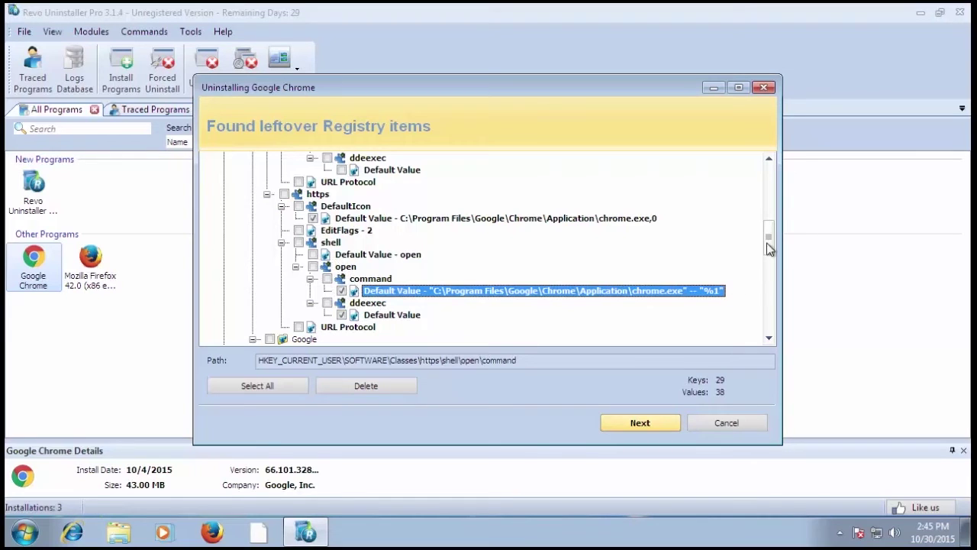
scroll(769, 244, "up", 1)
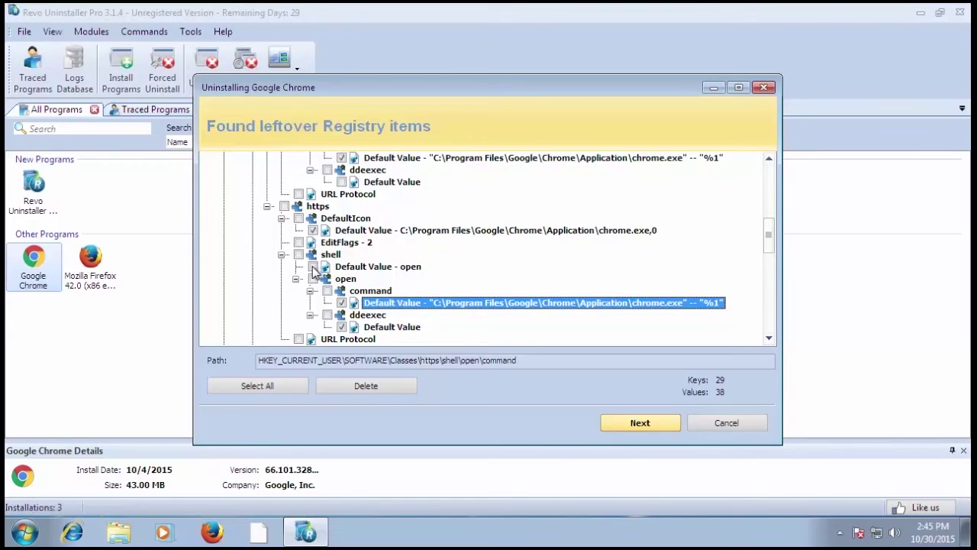
left_click(313, 266)
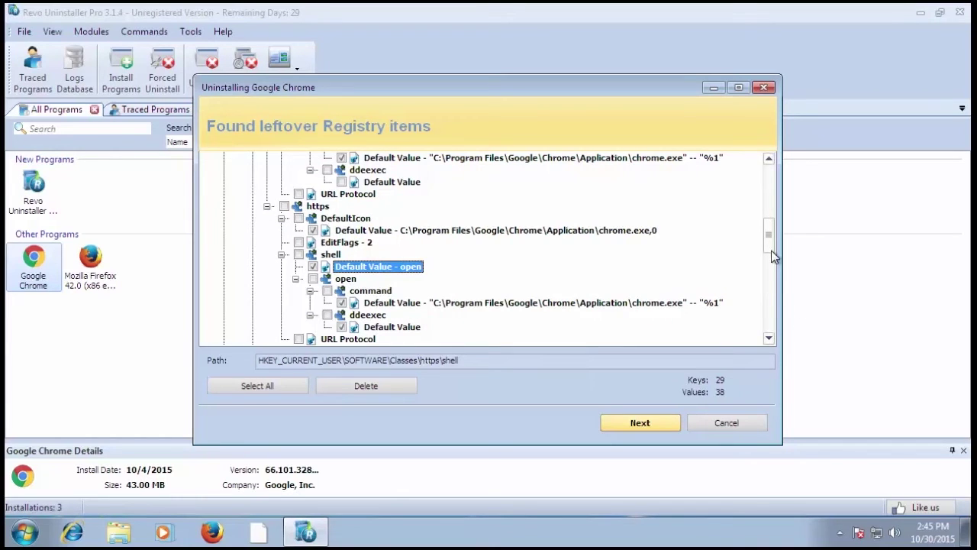
Review the marked Chrome registry leftovers up to the ftp class, then continue and confirm skipping their deletion
scroll(775, 240, "up", 2)
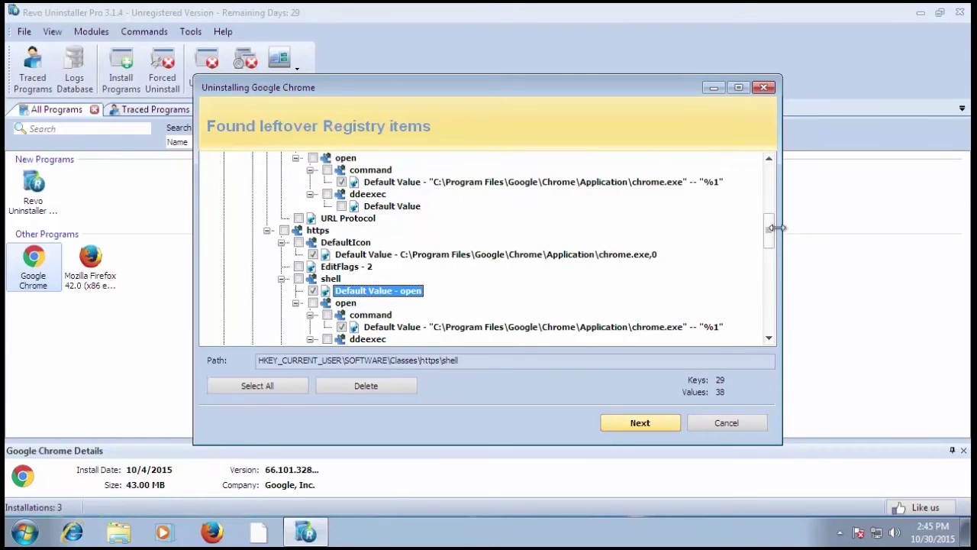
left_click_drag(776, 228, 783, 214)
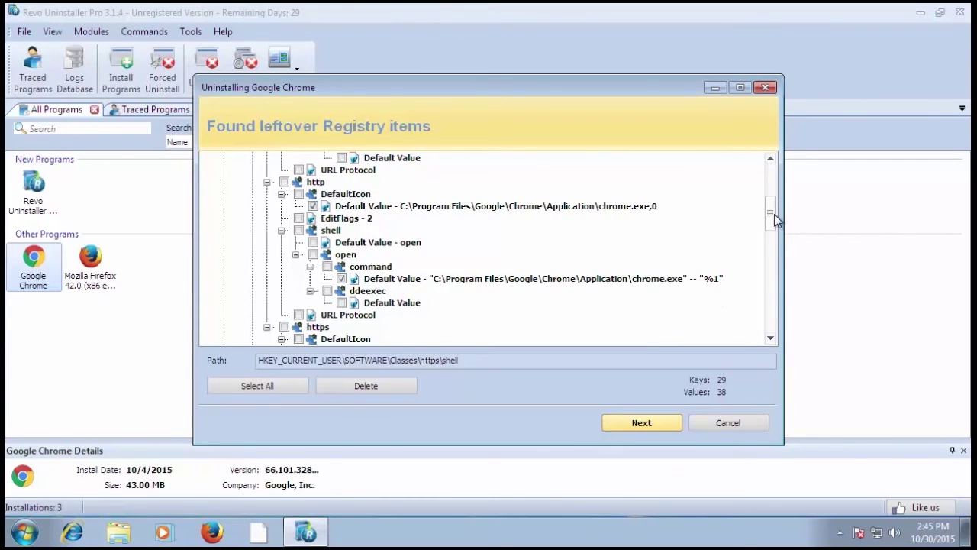
left_click_drag(774, 214, 786, 178)
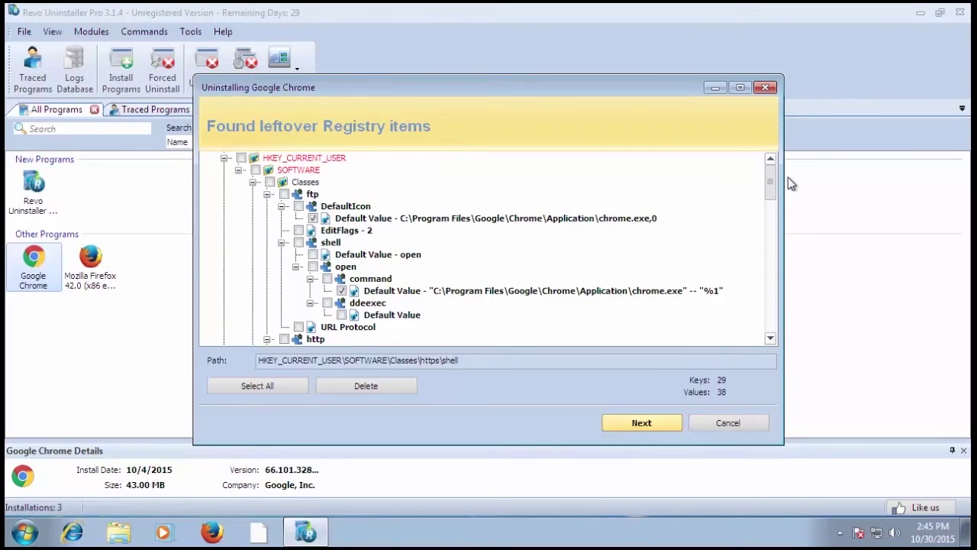
scroll(790, 177, "up", 1)
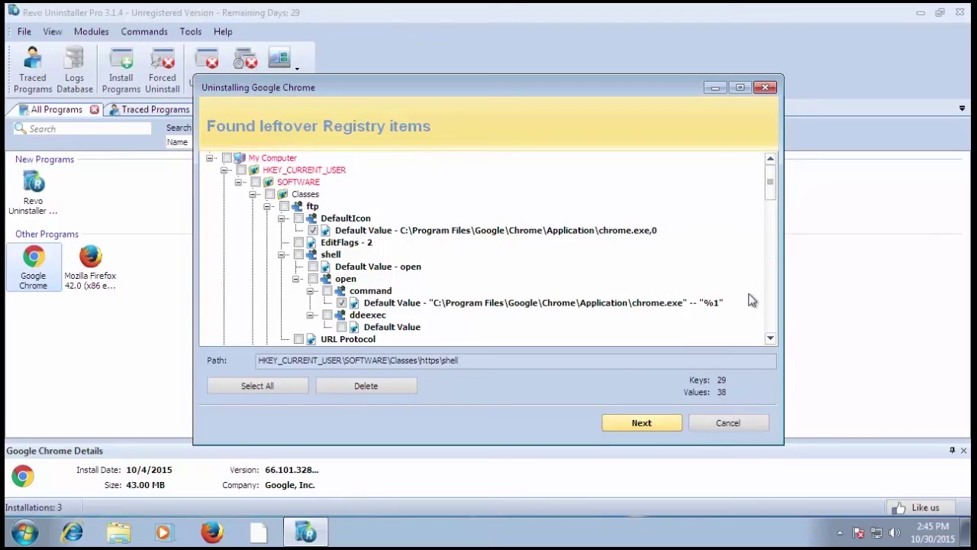
left_click(655, 420)
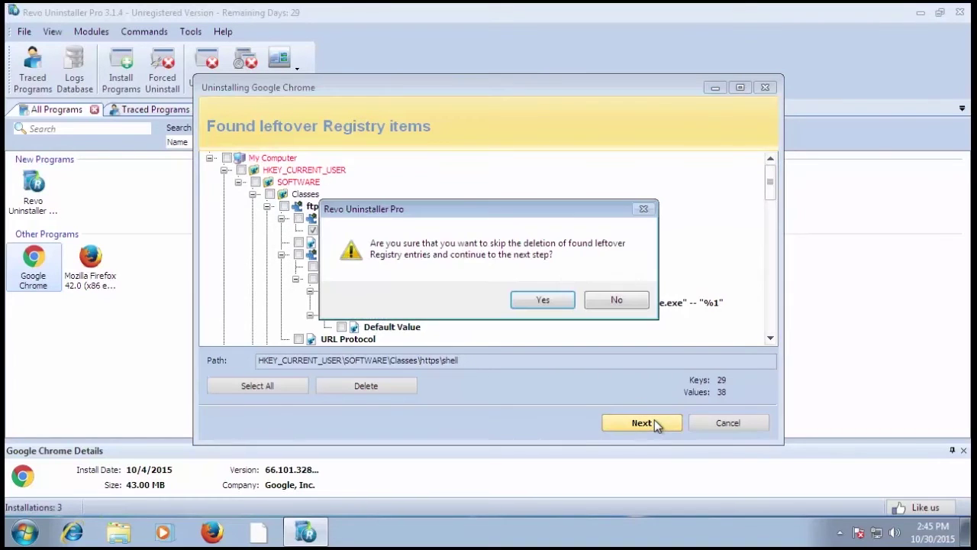
left_click(541, 303)
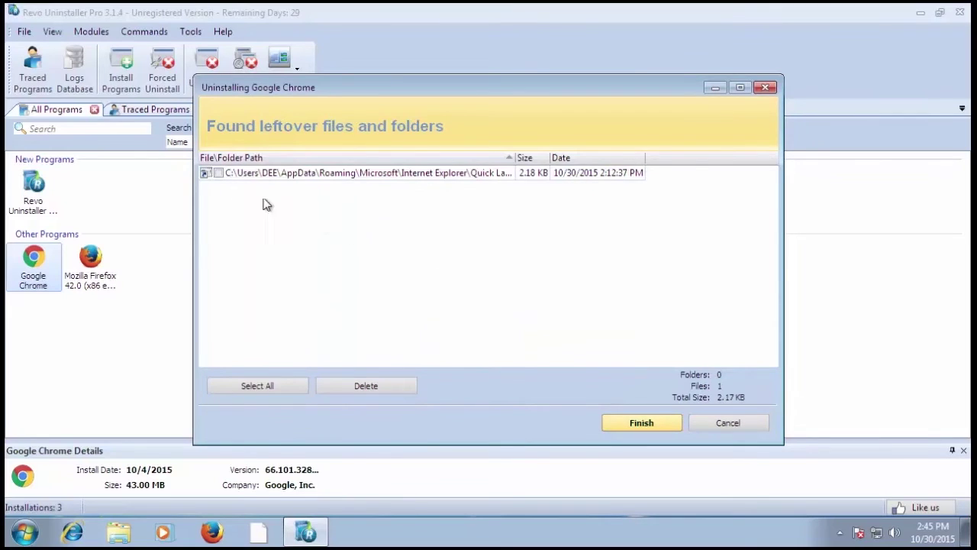
Mark the leftover Chrome file in the Internet Explorer Quick Launch folder and delete it, confirming the deletion
left_click(219, 173)
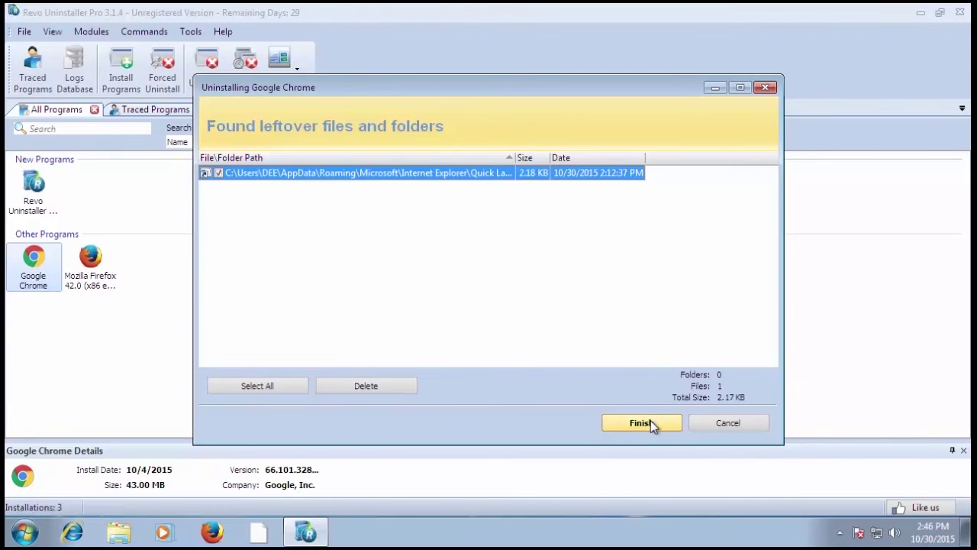
left_click(398, 384)
left_click(528, 301)
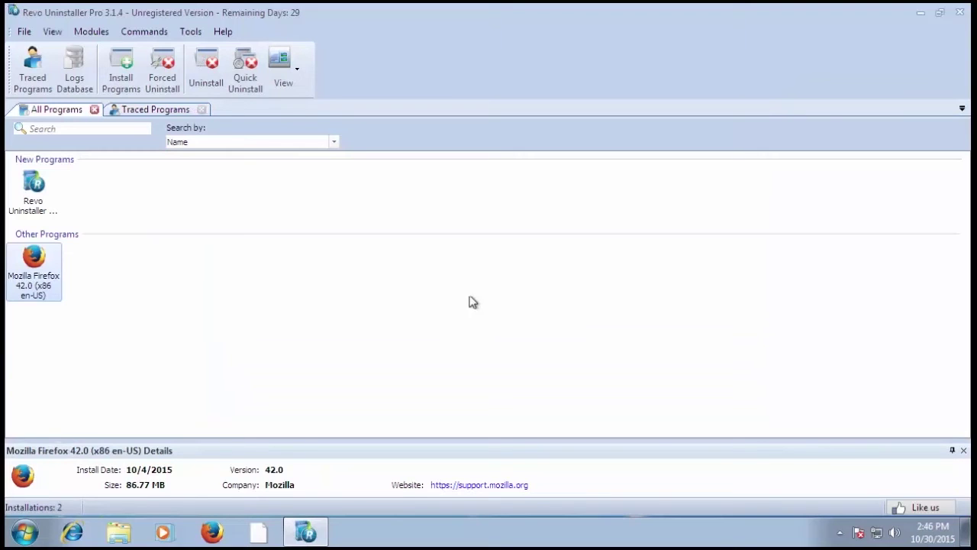
Uninstall Mozilla Firefox 42.0 through its uninstall wizard and scan for leftovers in Advanced mode
left_click(393, 304)
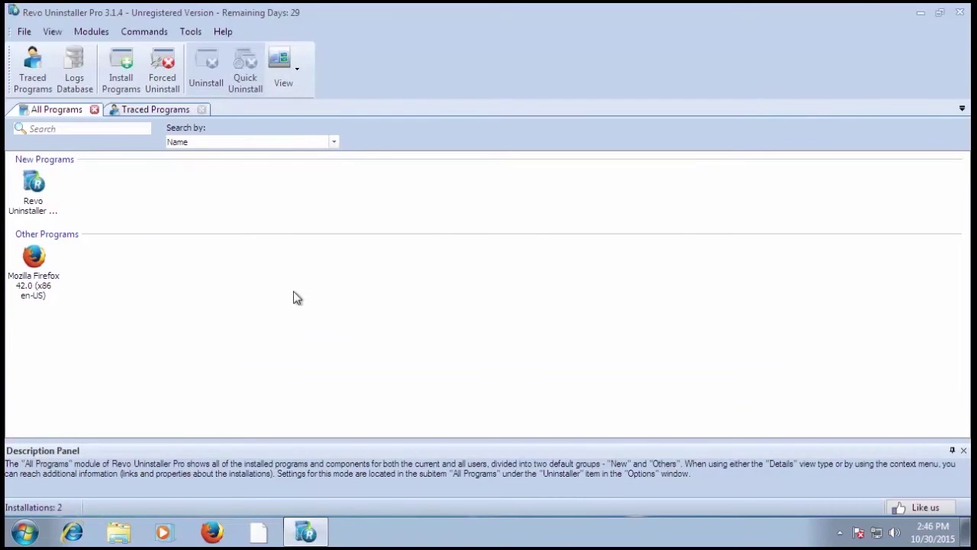
left_click(39, 263)
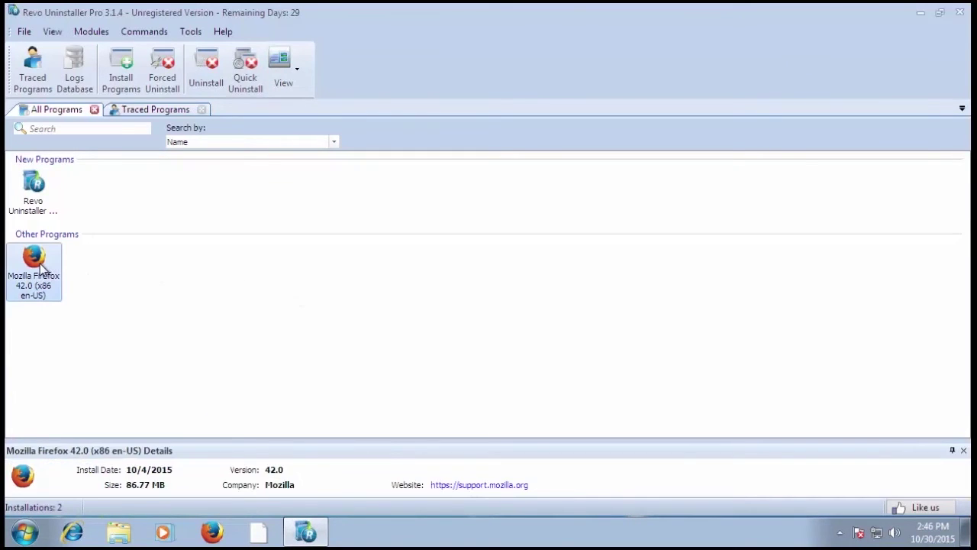
right_click(39, 264)
left_click(75, 270)
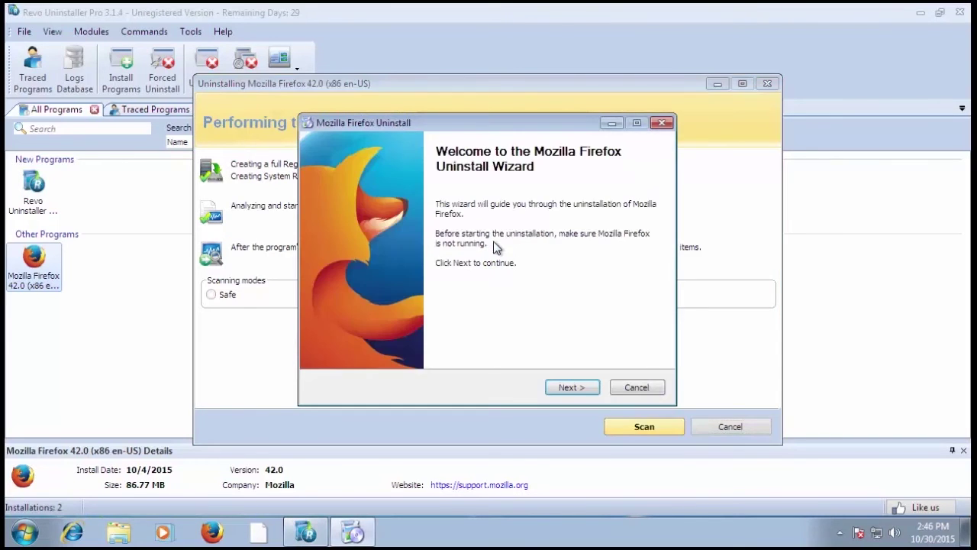
left_click(562, 384)
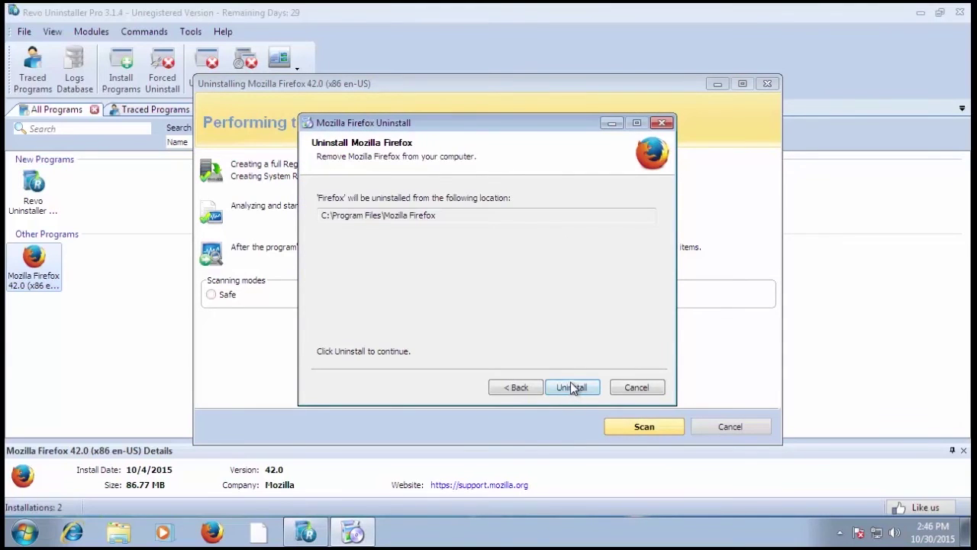
left_click(566, 387)
left_click(573, 387)
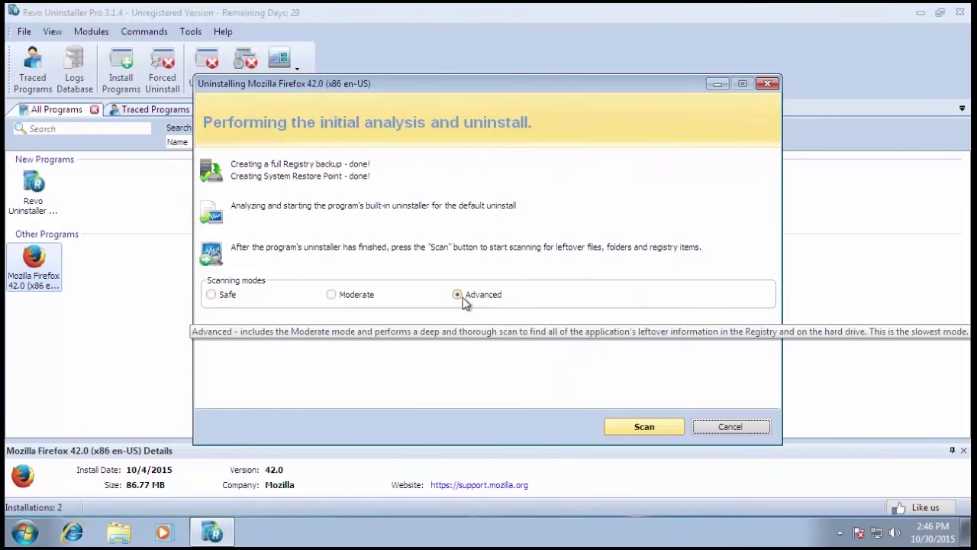
left_click(492, 299)
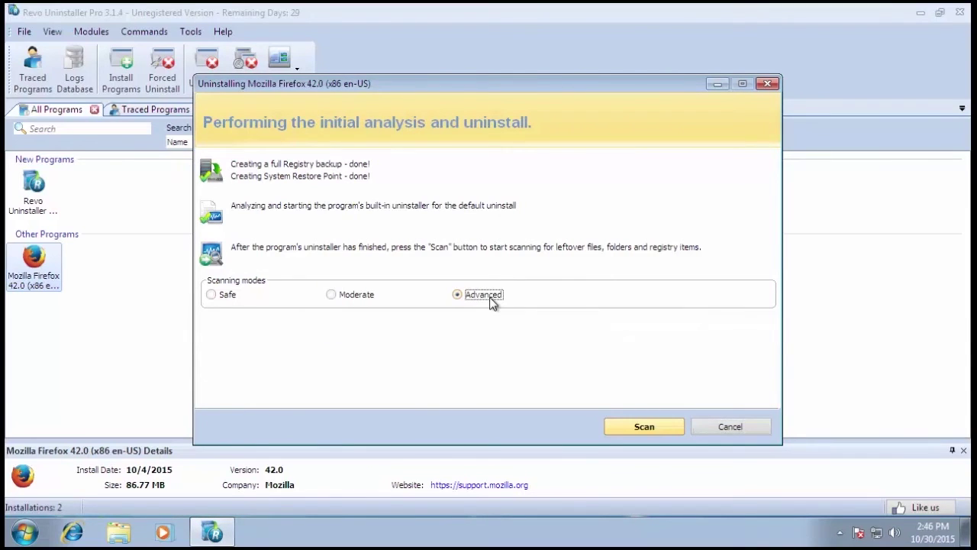
left_click(642, 421)
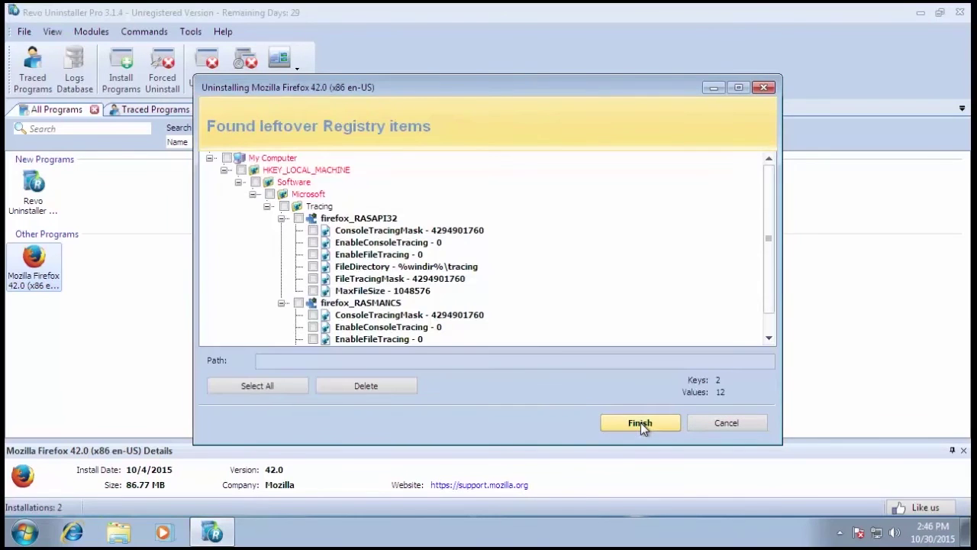
Mark the leftover firefox_RASAPI32 and firefox_RASMANCS keys under Microsoft Tracing, then finish and confirm skipping the registry deletion
left_click(298, 219)
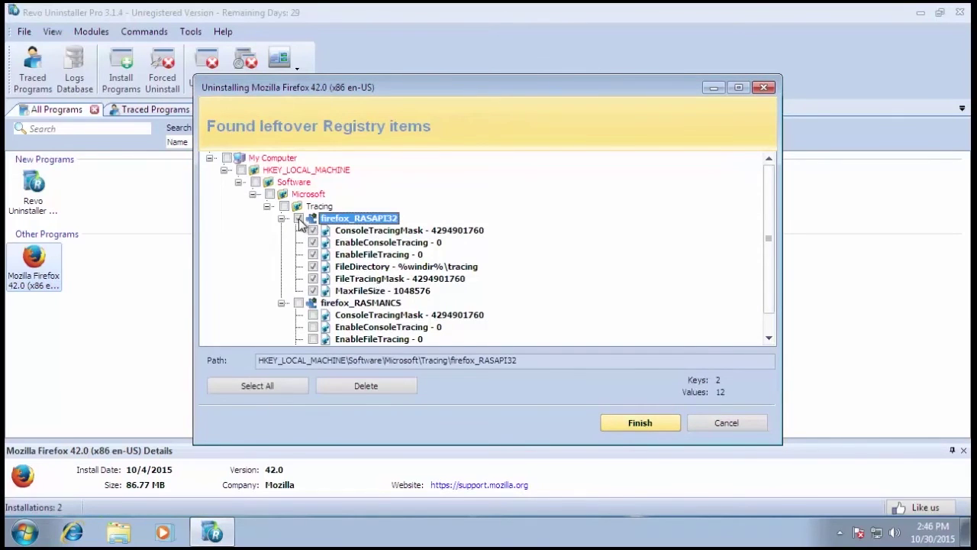
left_click(298, 303)
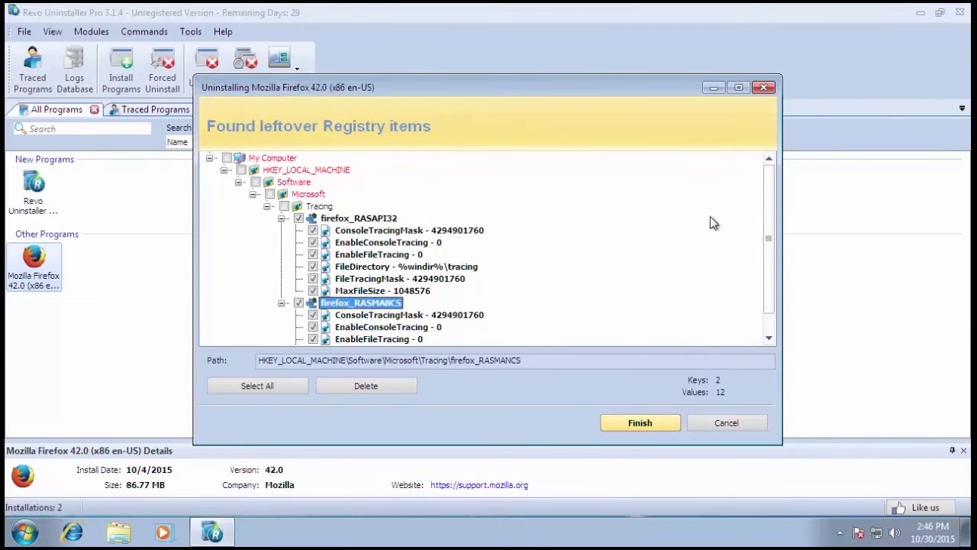
scroll(771, 203, "down", 1)
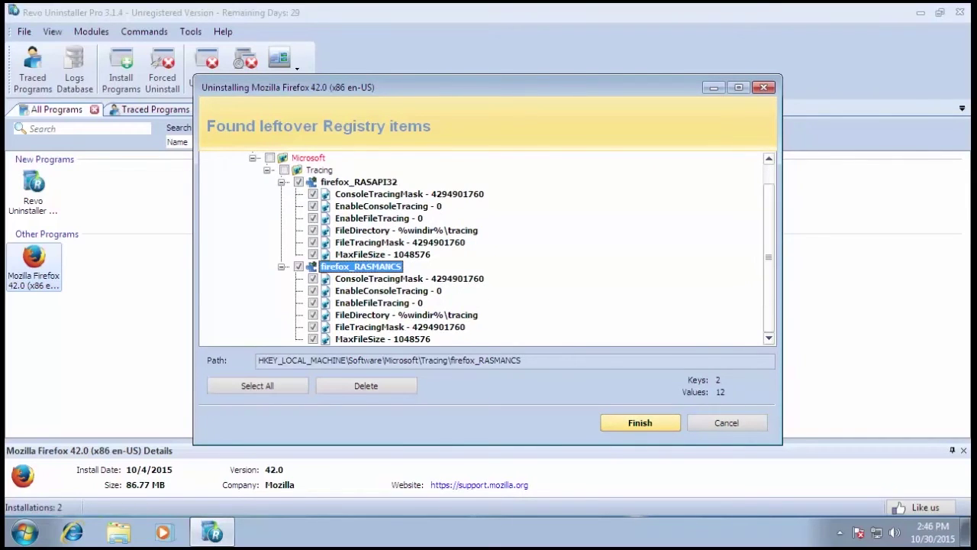
left_click(647, 424)
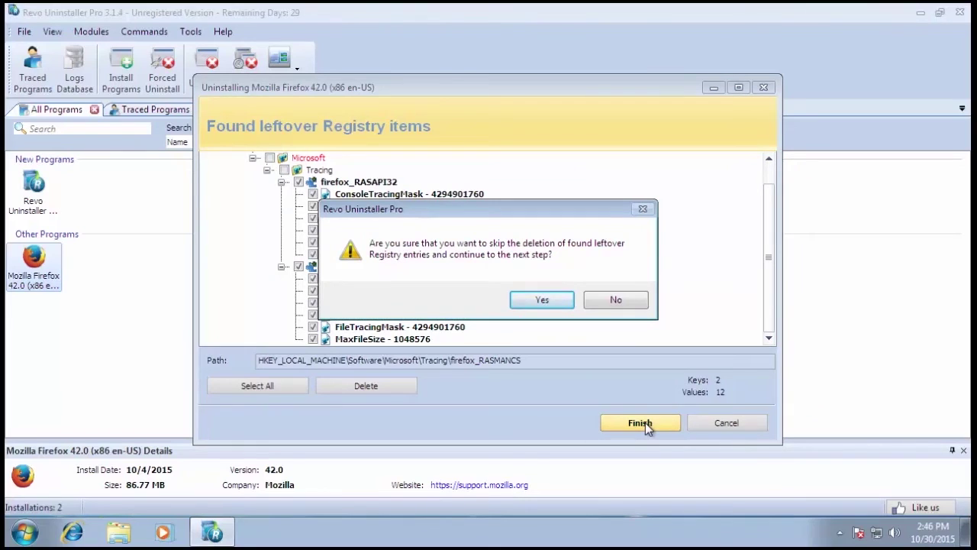
left_click(542, 302)
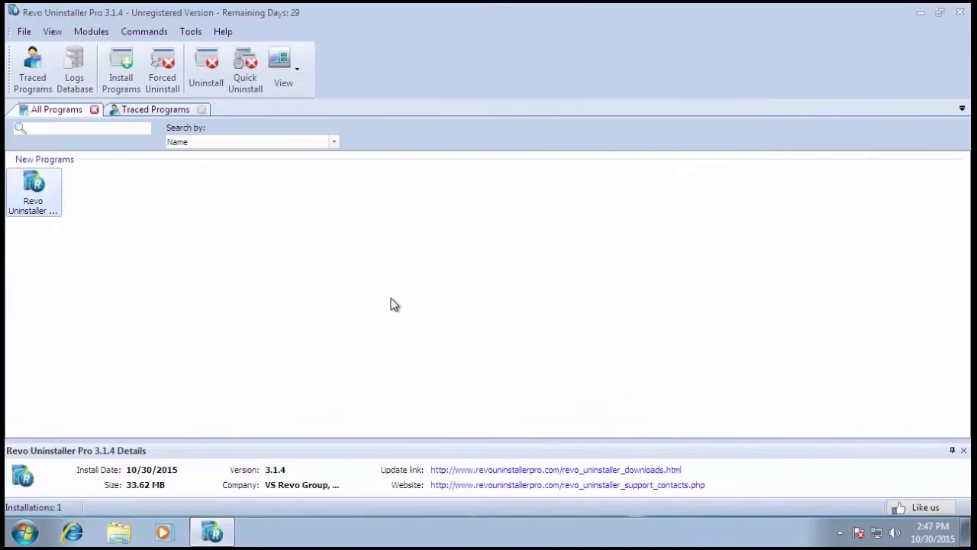
Close Revo Uninstaller Pro and refresh the Windows desktop several times
left_click(479, 290)
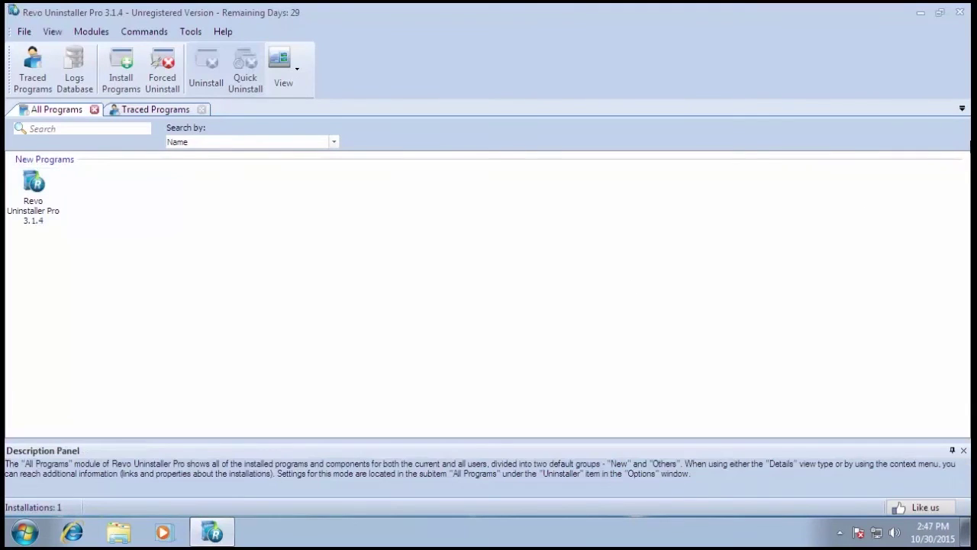
left_click(960, 12)
right_click(772, 117)
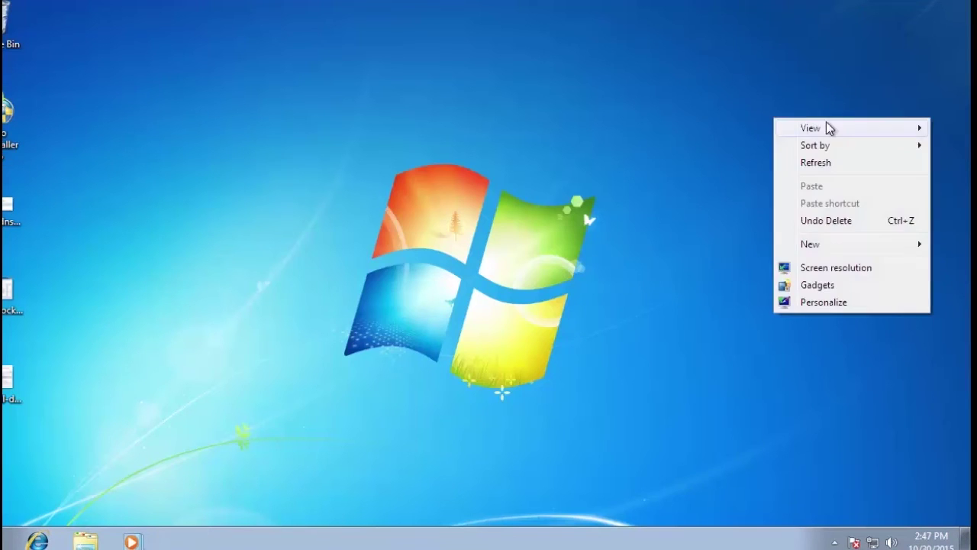
left_click(812, 171)
right_click(812, 168)
left_click(857, 209)
right_click(759, 202)
left_click(802, 243)
right_click(792, 244)
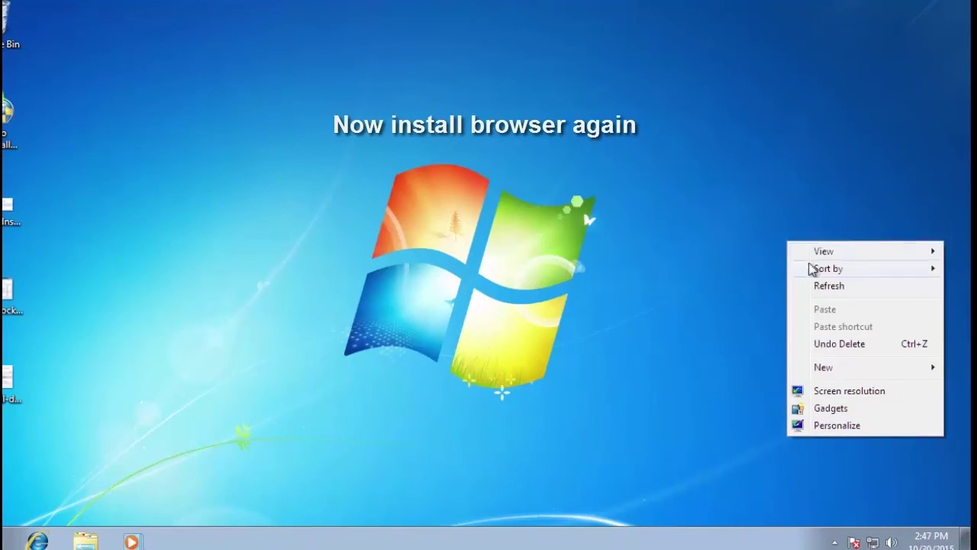
left_click(817, 284)
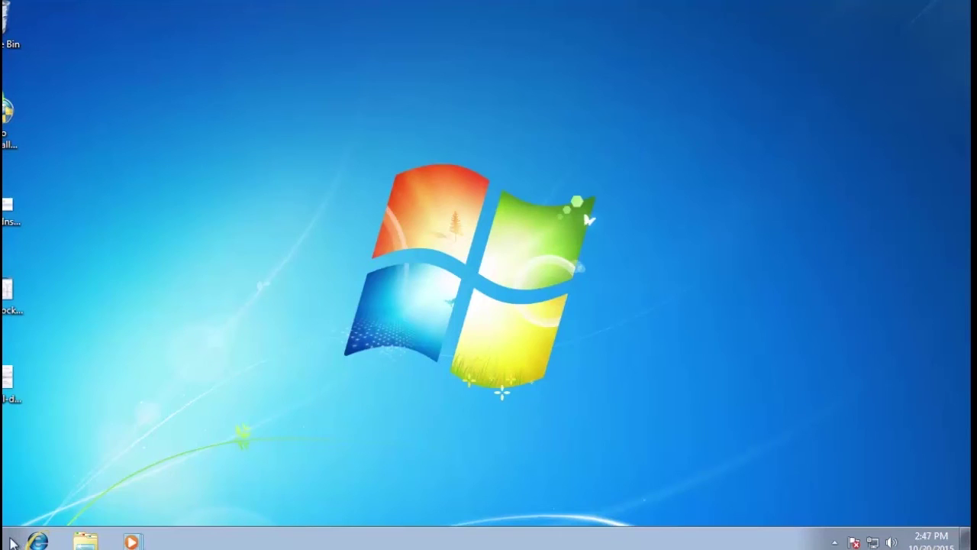
Run the ChromeSetup installer from the Downloads folder and allow it to make changes to reinstall Google Chrome
left_click(6, 542)
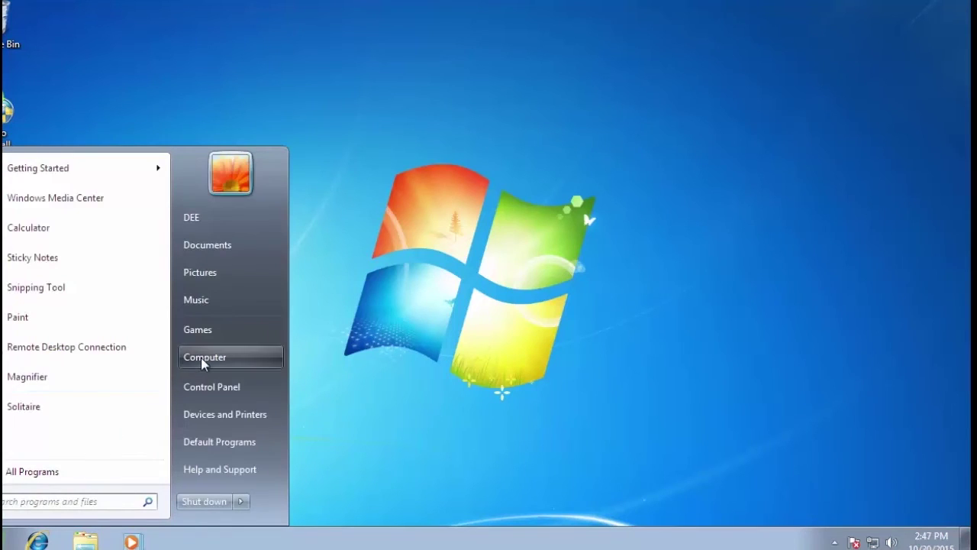
left_click(262, 359)
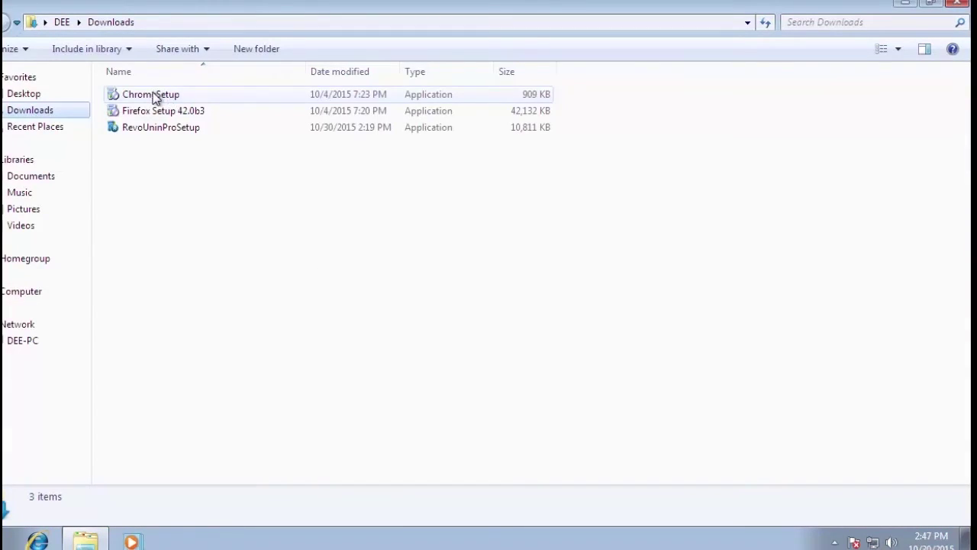
double_click(155, 97)
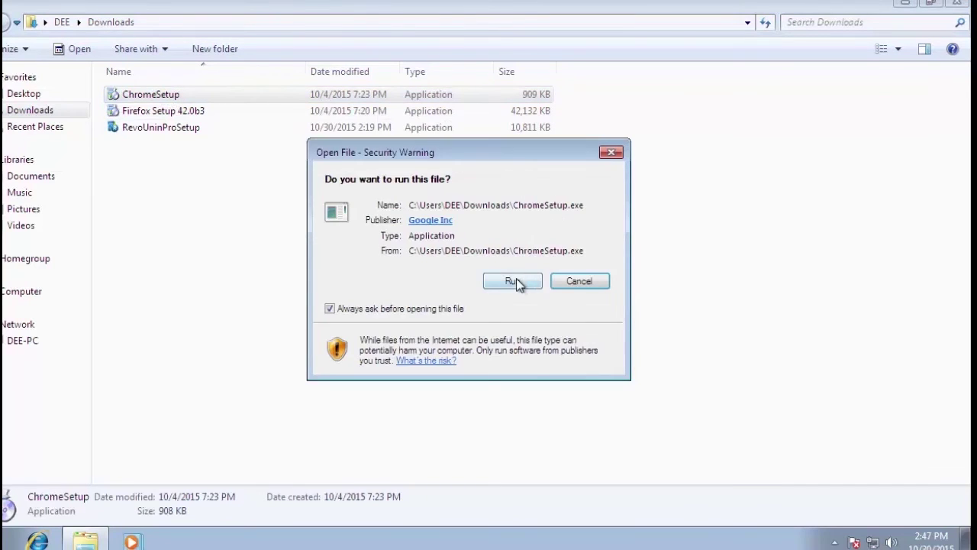
left_click(513, 281)
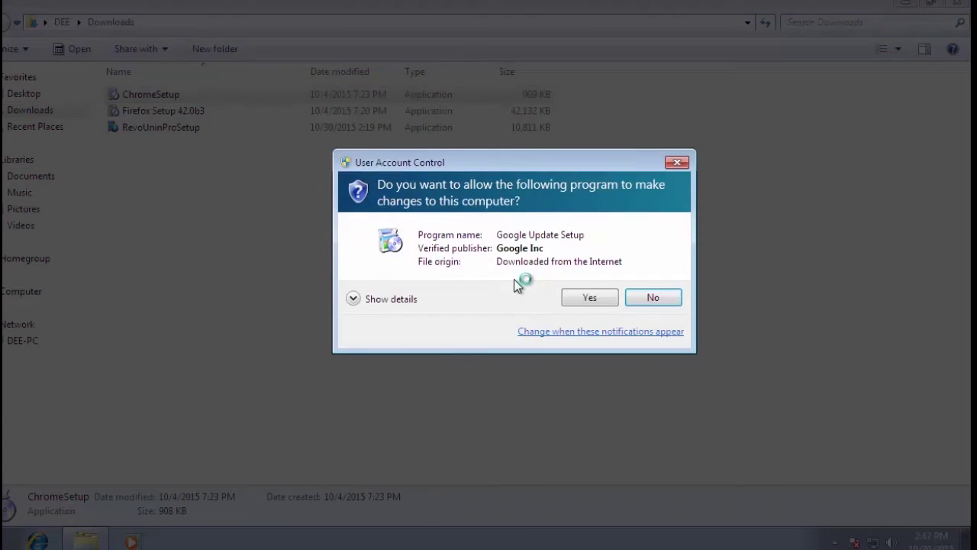
left_click(579, 296)
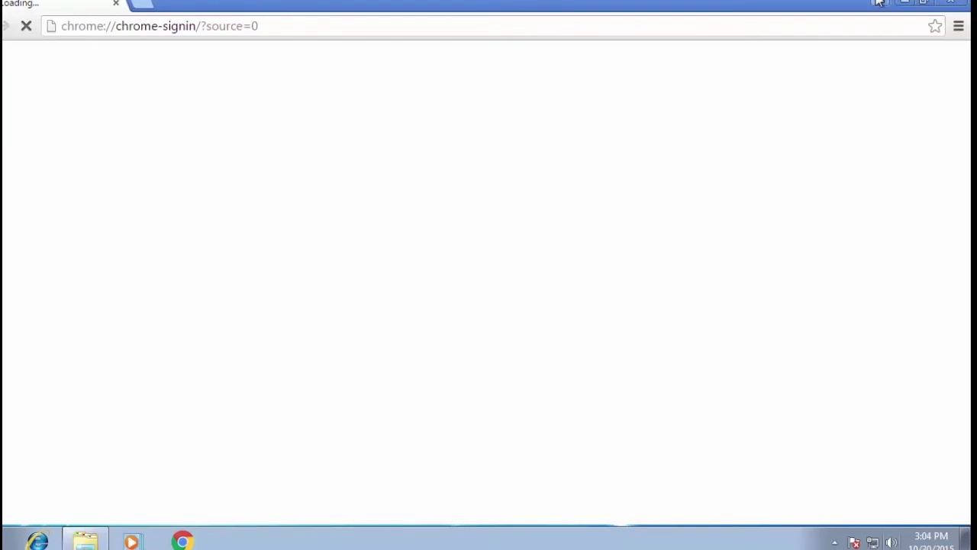
left_click_drag(661, 5, 587, 25)
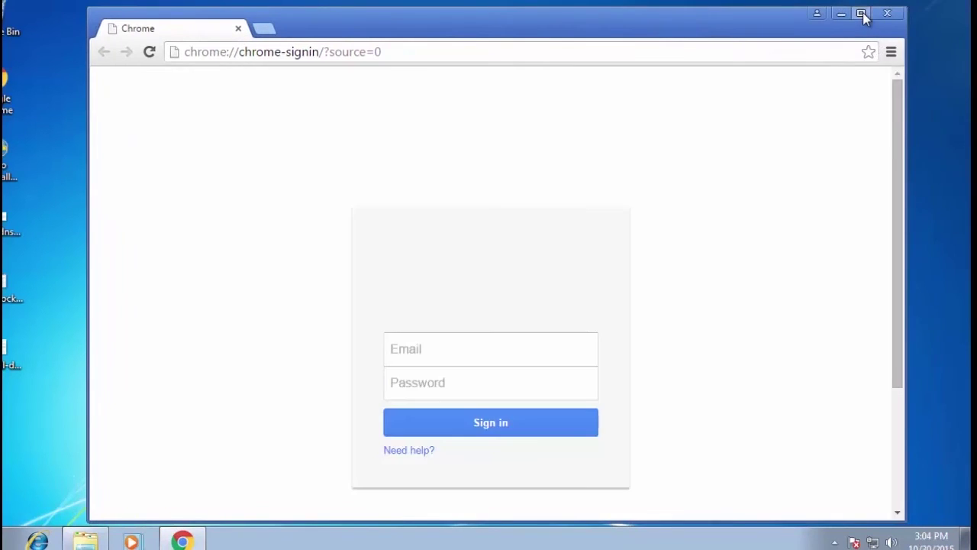
left_click(861, 14)
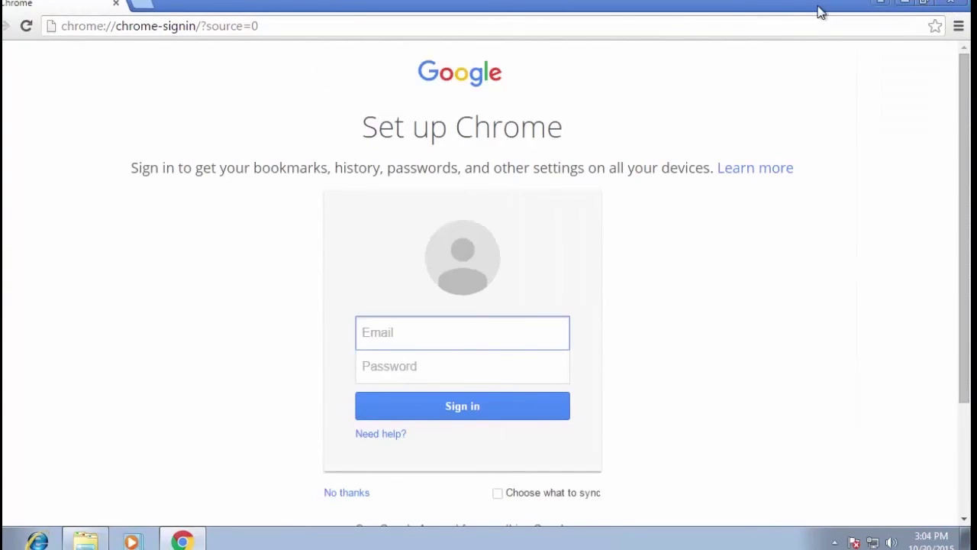
left_click_drag(821, 11, 767, 23)
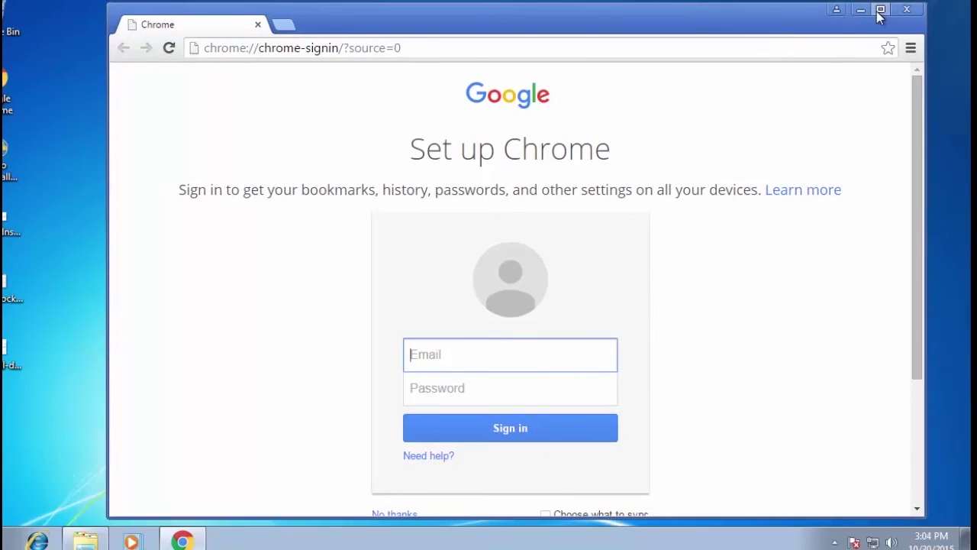
left_click(881, 10)
Import the saved bookmarks and bookmarks_10_30_15 HTML files from the Documents library through Chrome's bookmark manager
left_click(957, 28)
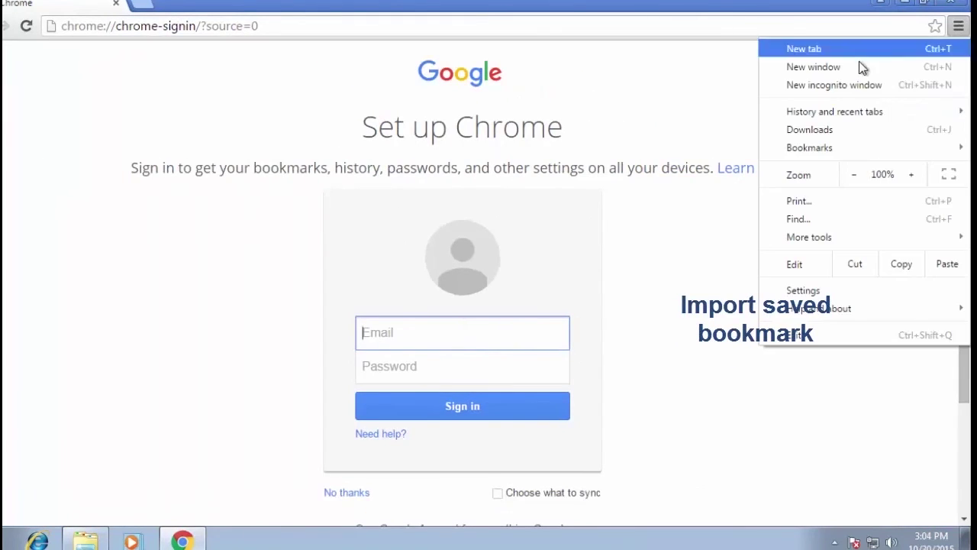
mouse_move(789, 155)
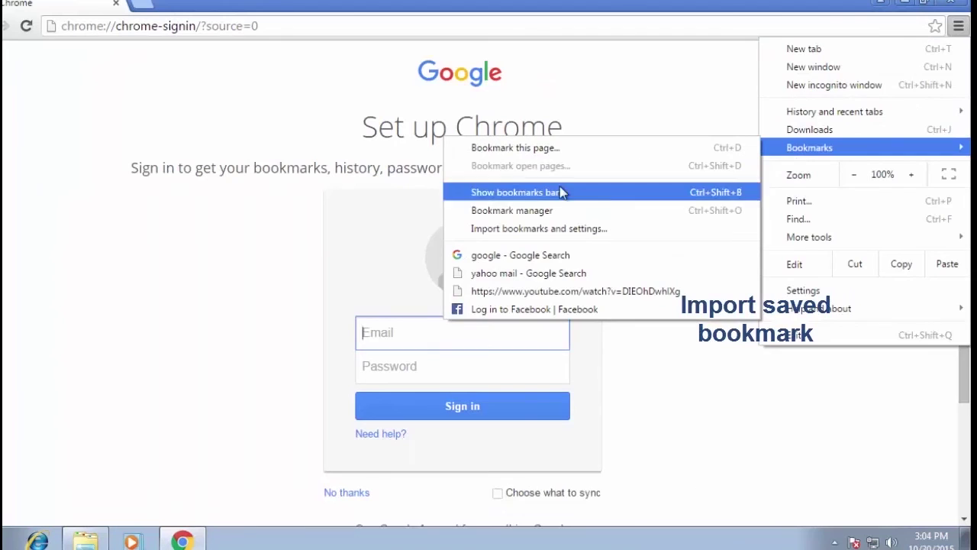
left_click(534, 210)
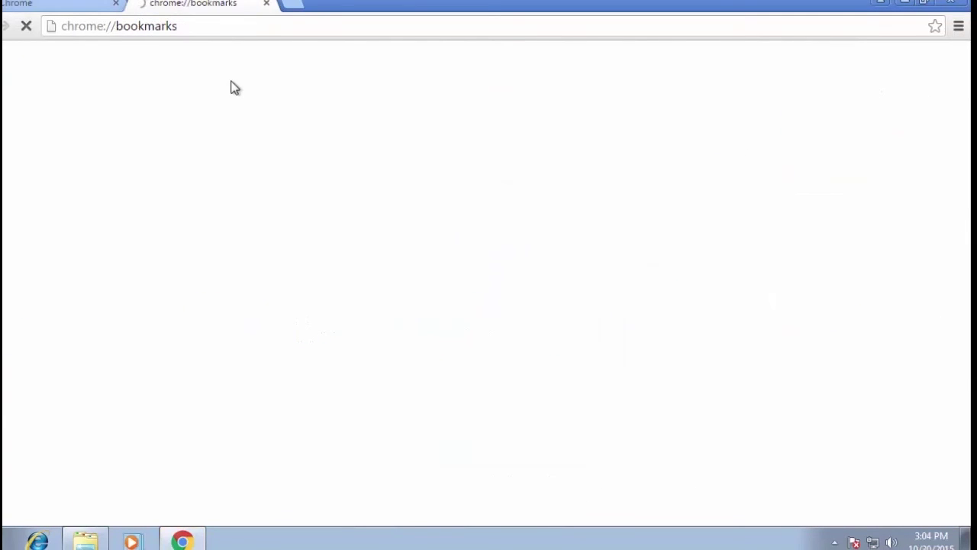
left_click(185, 92)
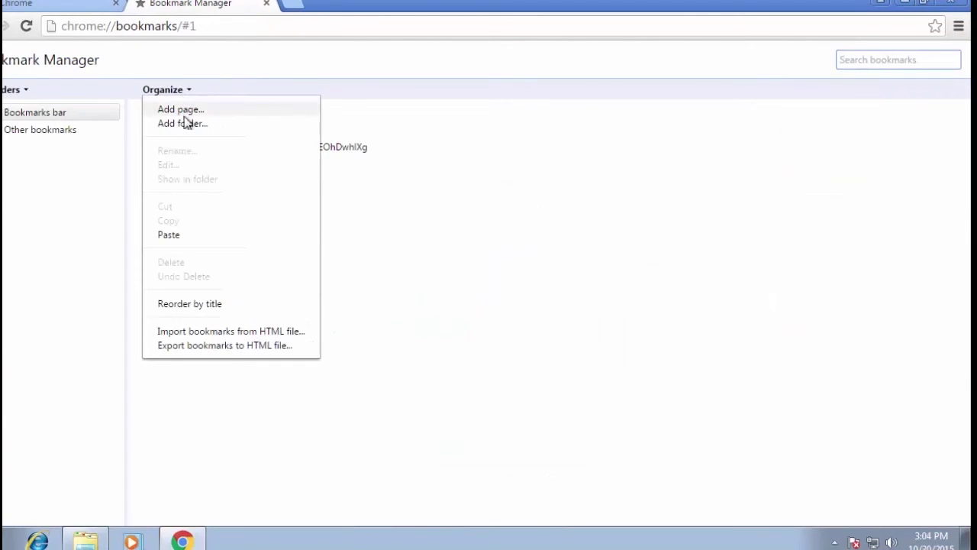
left_click(168, 334)
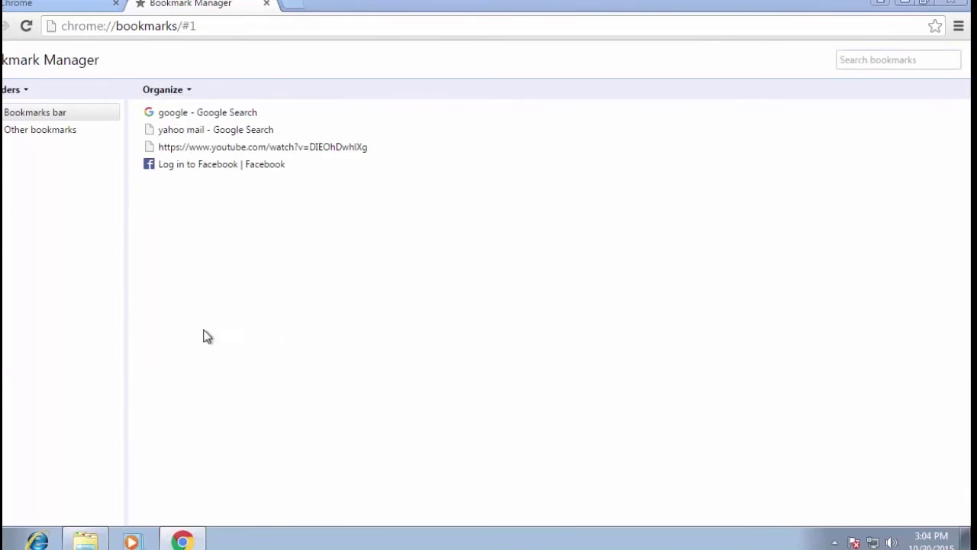
left_click(172, 145)
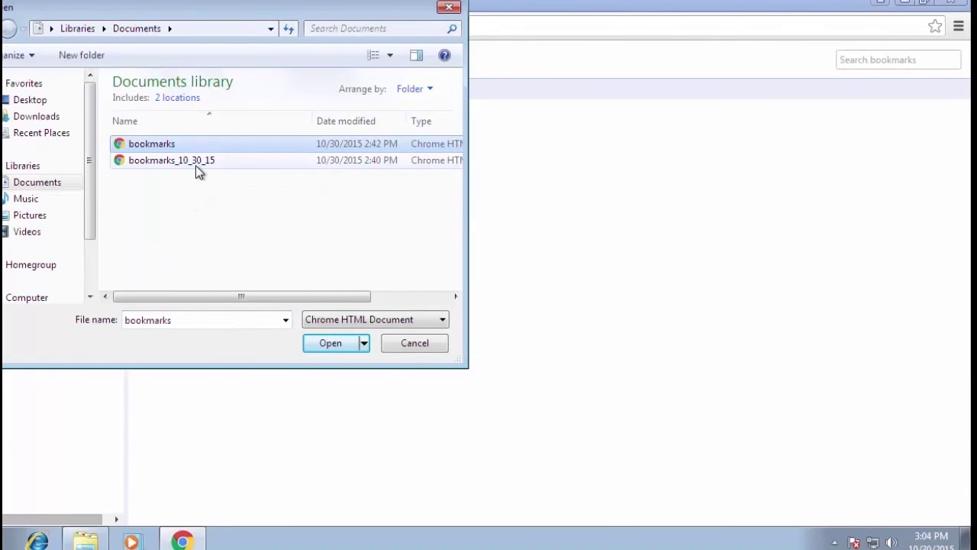
left_click(195, 165)
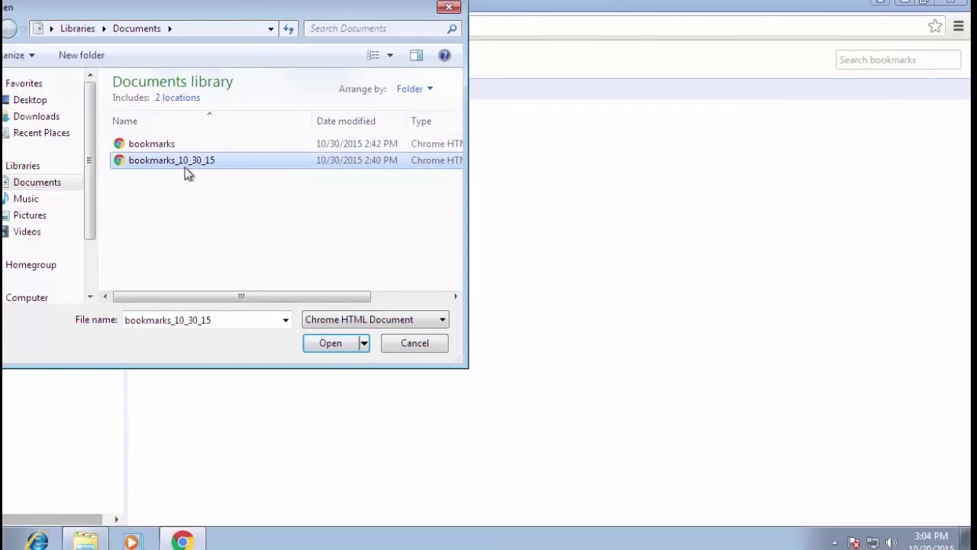
left_click(334, 344)
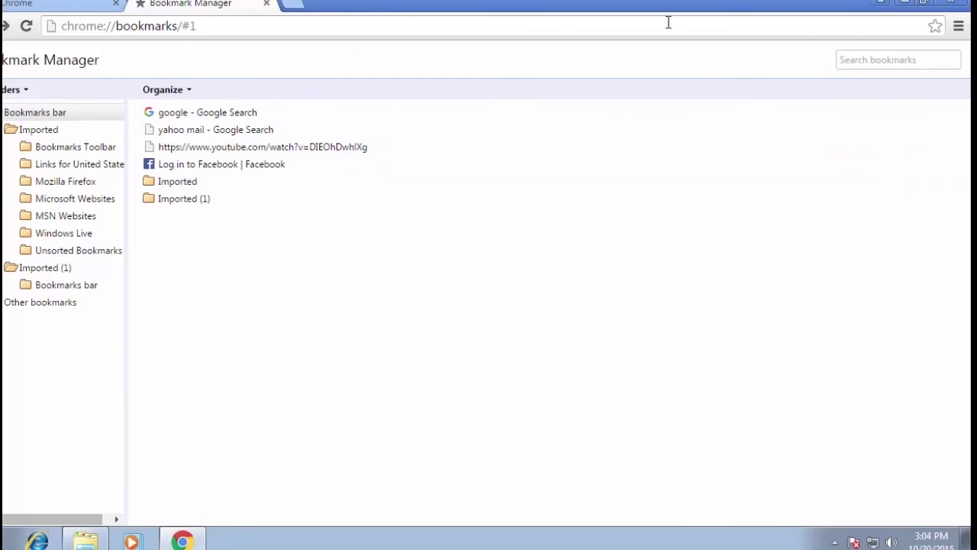
Close the bookmark manager and the Chrome window, and refresh the Windows desktop
left_click(265, 5)
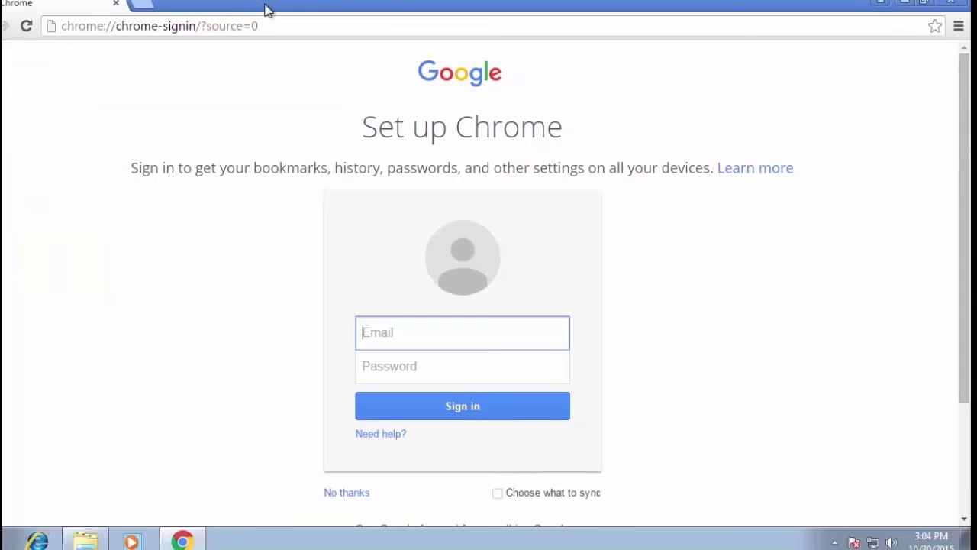
left_click(951, 3)
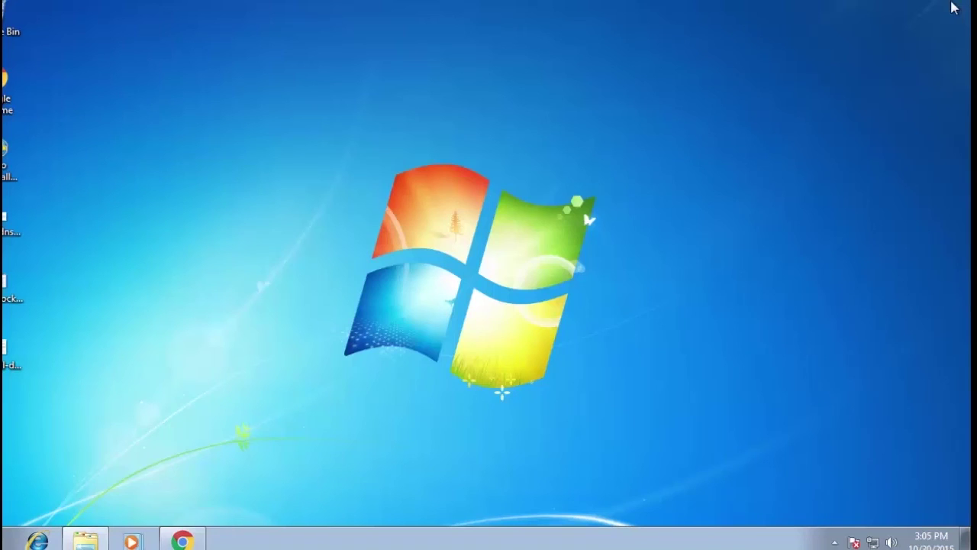
right_click(657, 209)
left_click(704, 254)
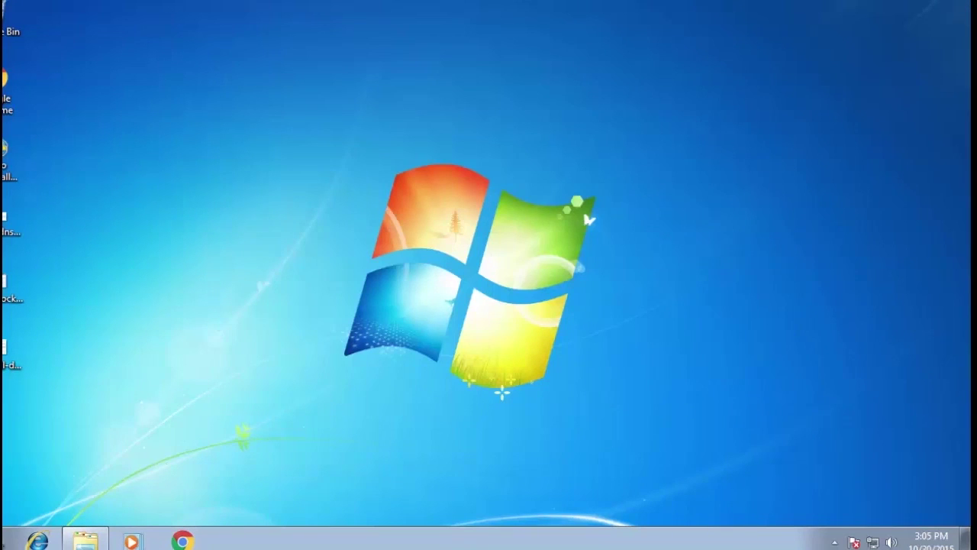
Run the Firefox Setup 42.0b3 installer from the Downloads folder and allow it to make changes to the computer
left_click(85, 541)
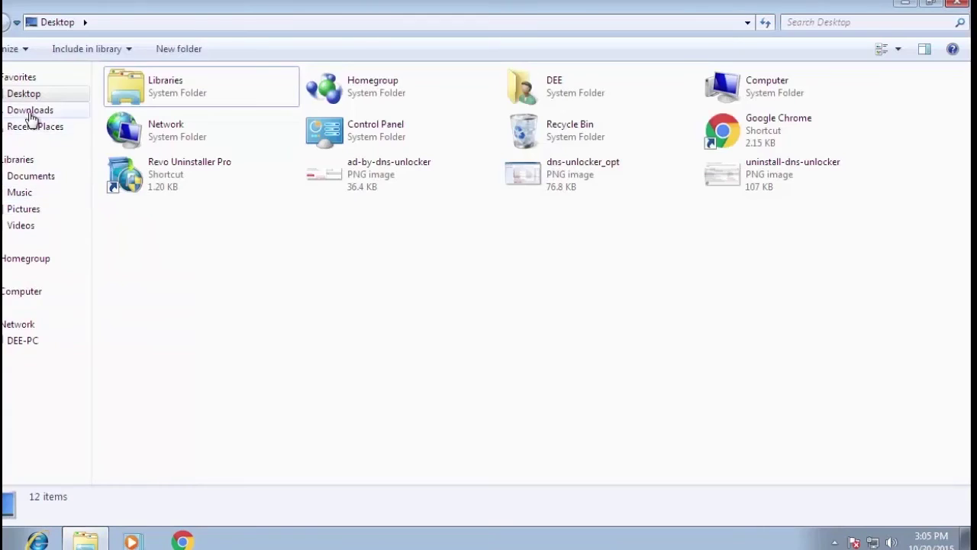
left_click(33, 110)
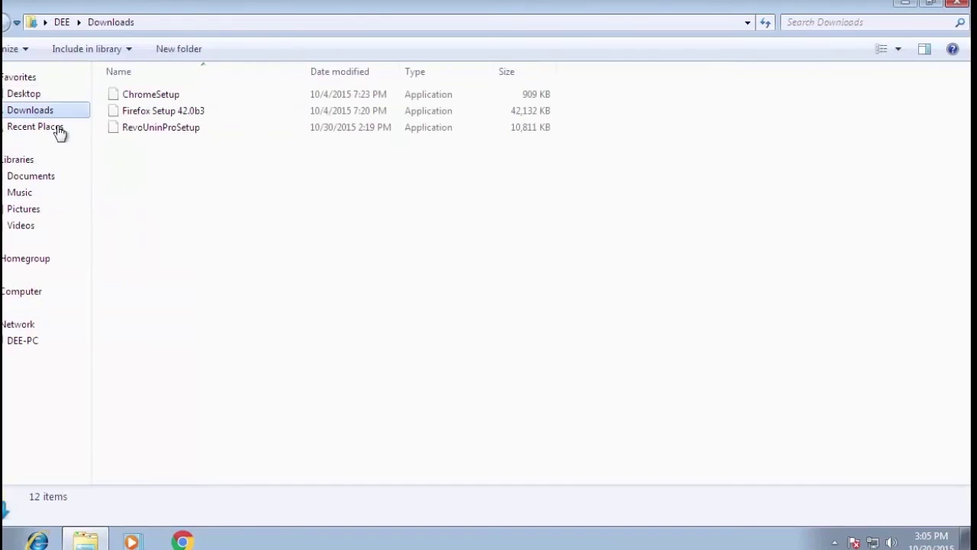
double_click(148, 114)
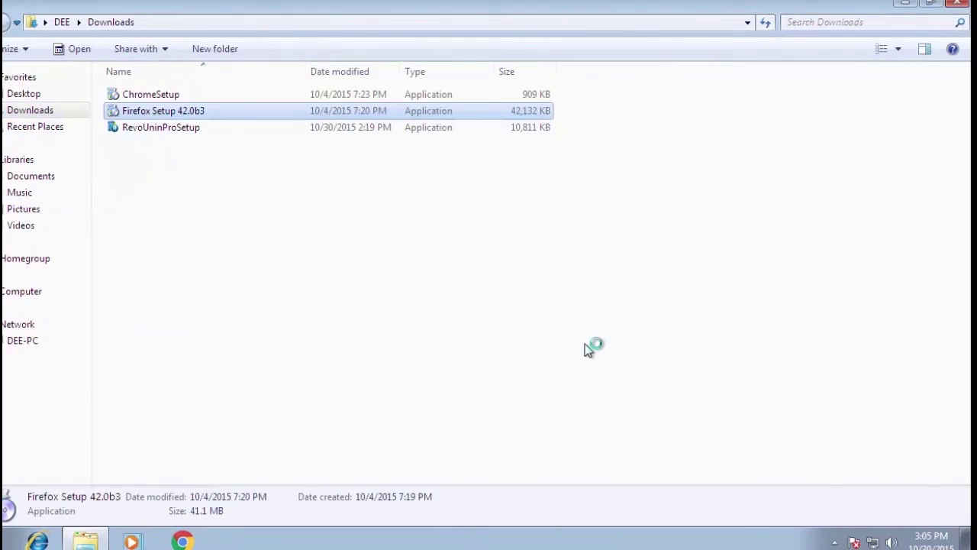
left_click(513, 285)
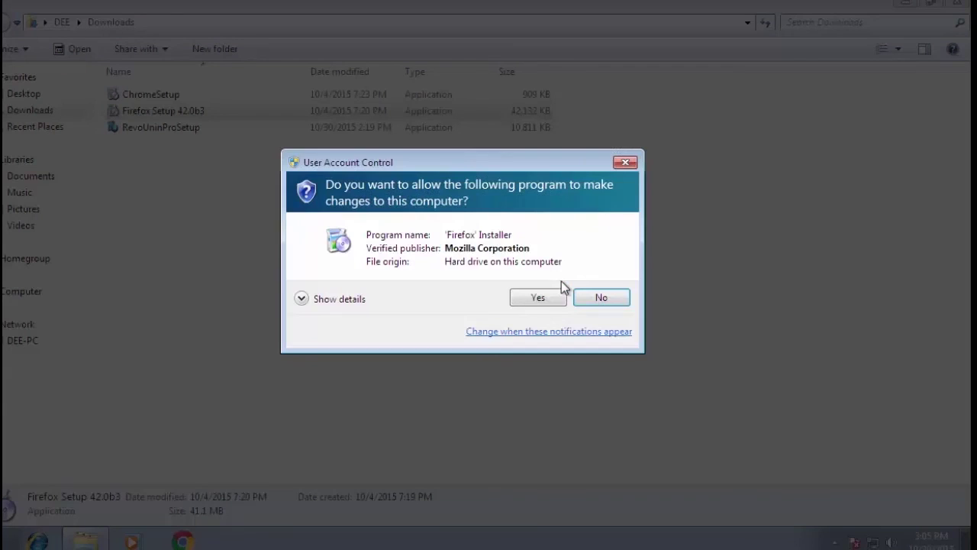
left_click(550, 299)
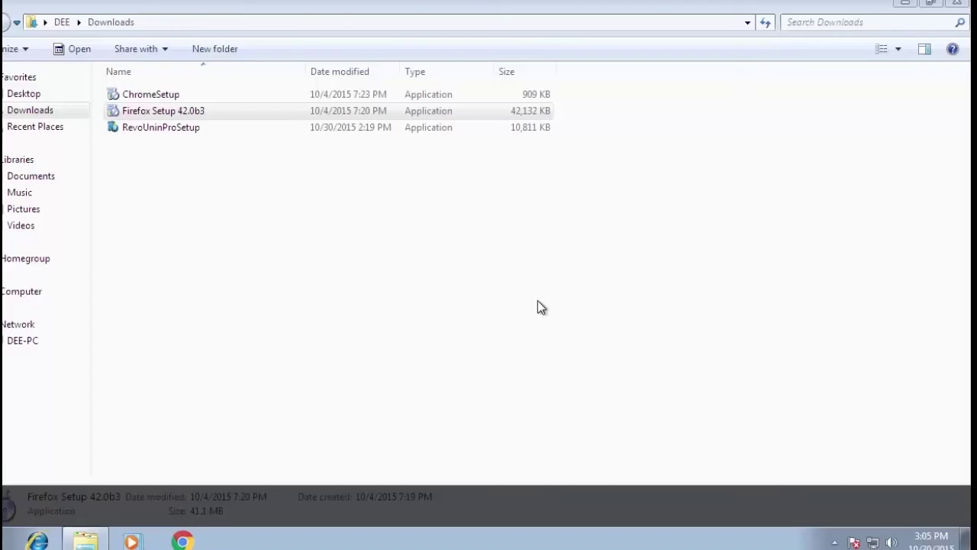
Install Firefox with the default setup options, finish with Firefox set to launch, and close the Downloads window
left_click(554, 391)
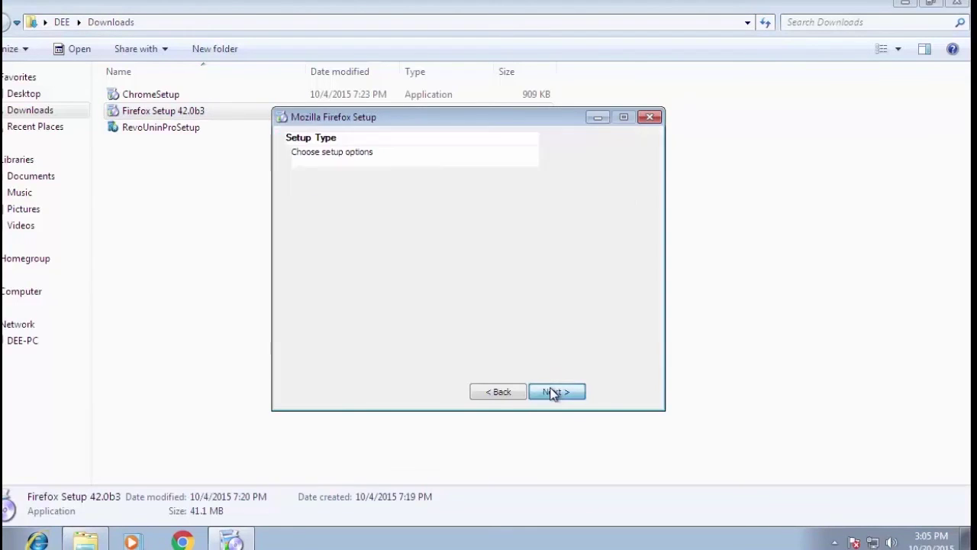
left_click(557, 392)
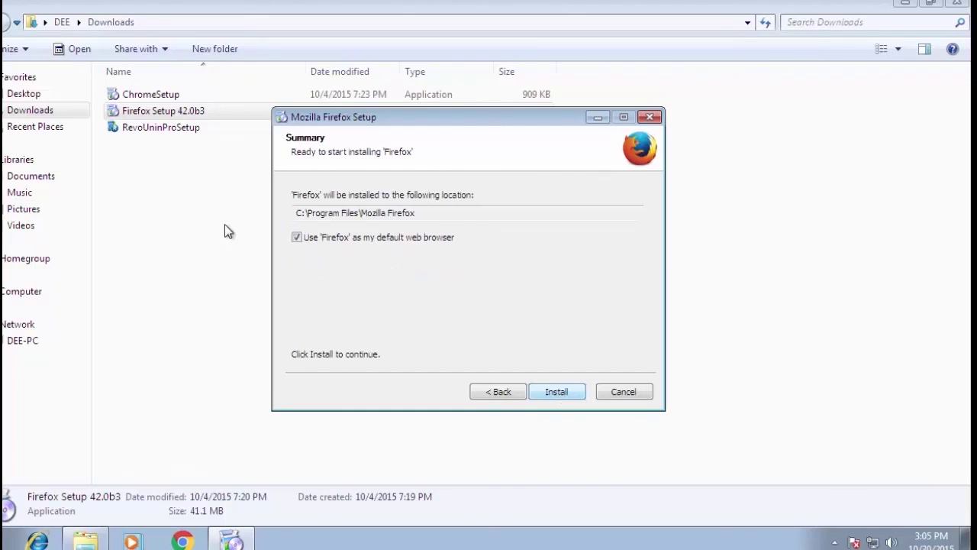
left_click(557, 391)
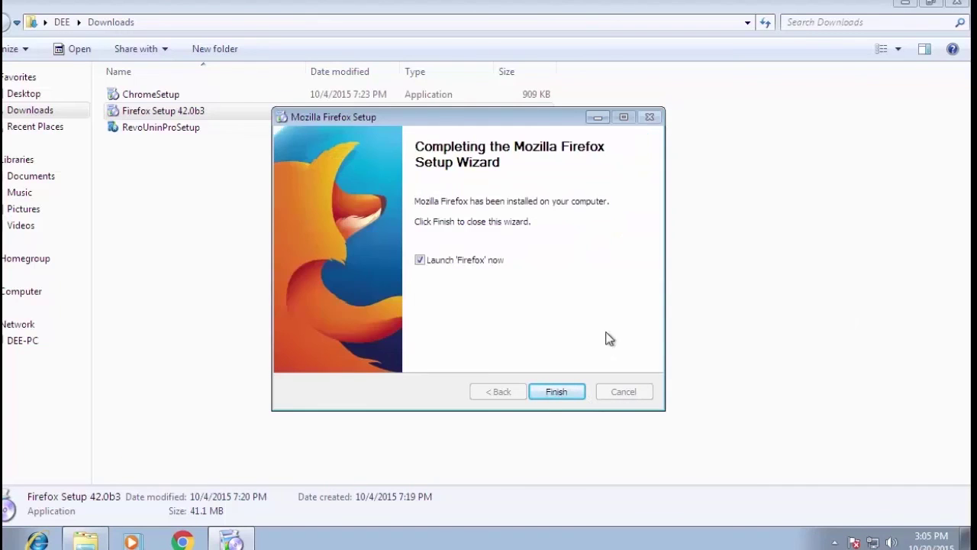
left_click(566, 390)
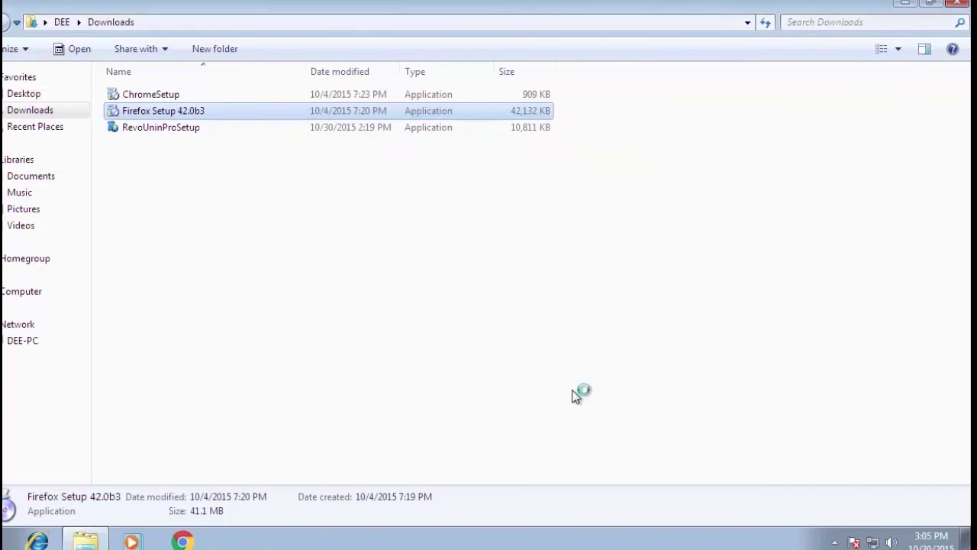
left_click(959, 6)
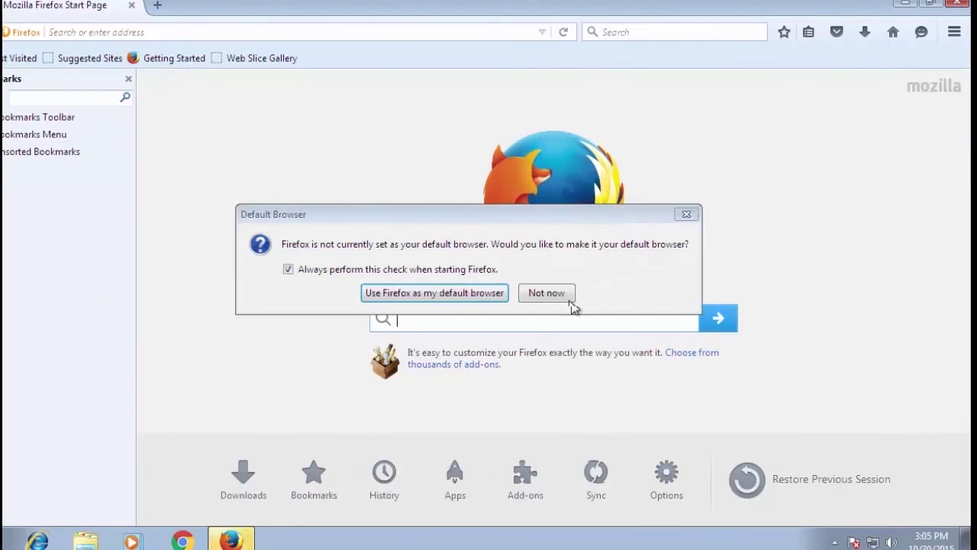
Decline making Firefox the default browser and import the saved bookmarks HTML file from the Documents library through the bookmarks Library
left_click(547, 293)
left_click(808, 33)
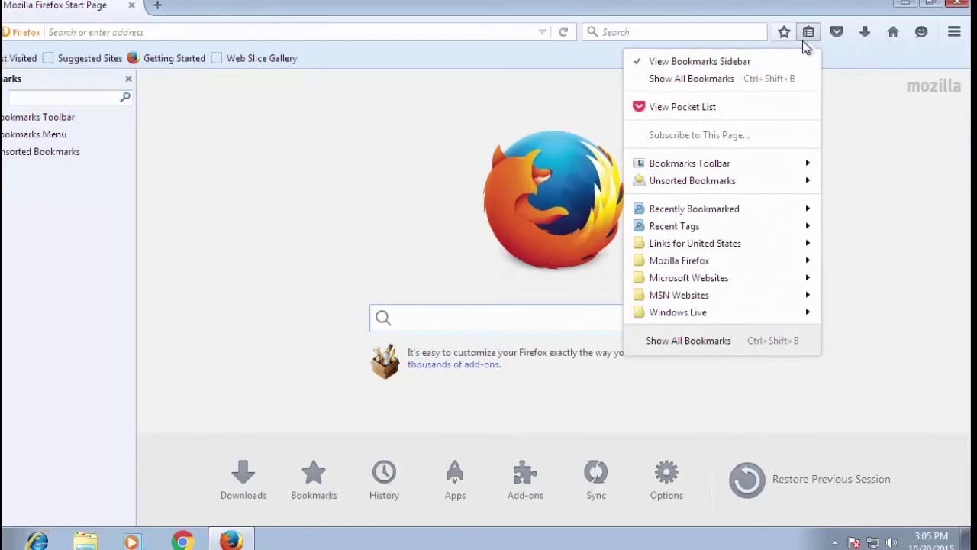
left_click(695, 77)
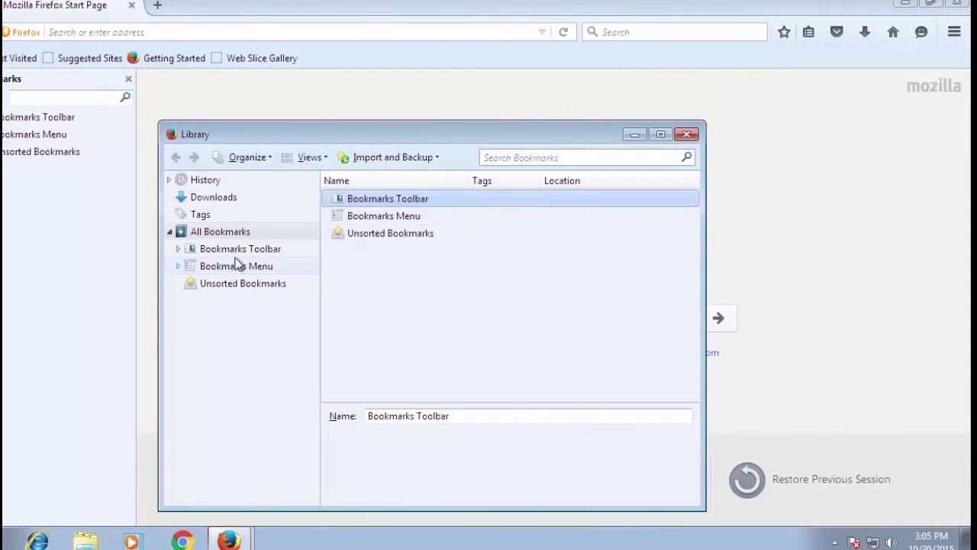
left_click(437, 158)
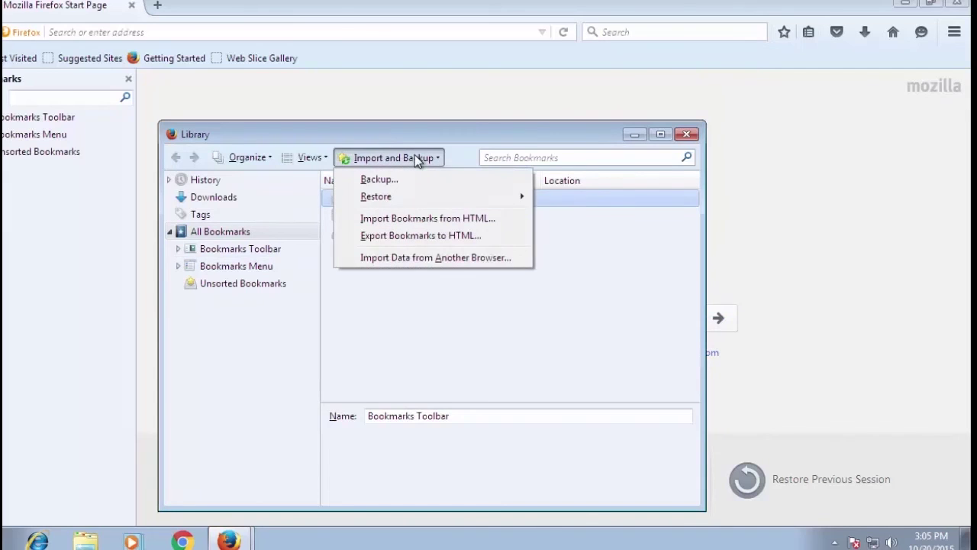
left_click(416, 219)
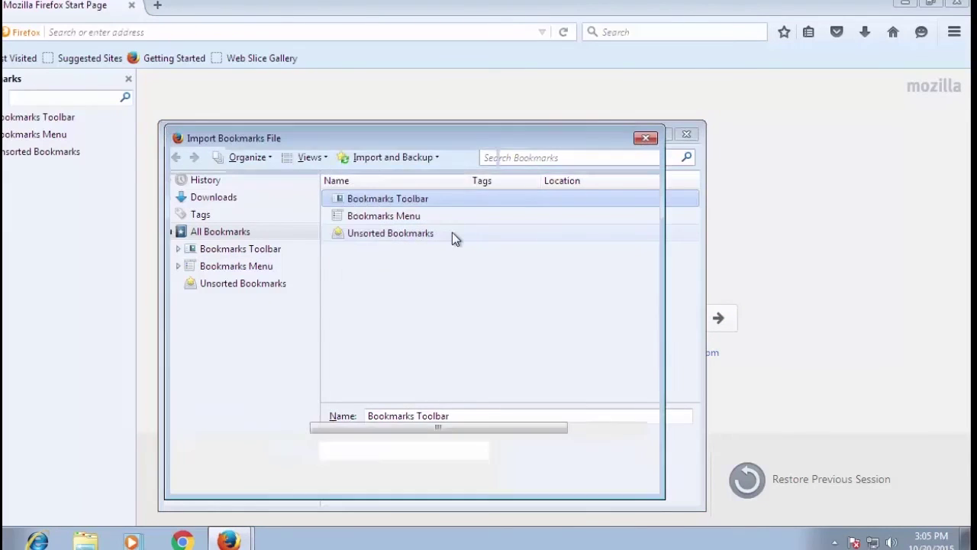
left_click(365, 275)
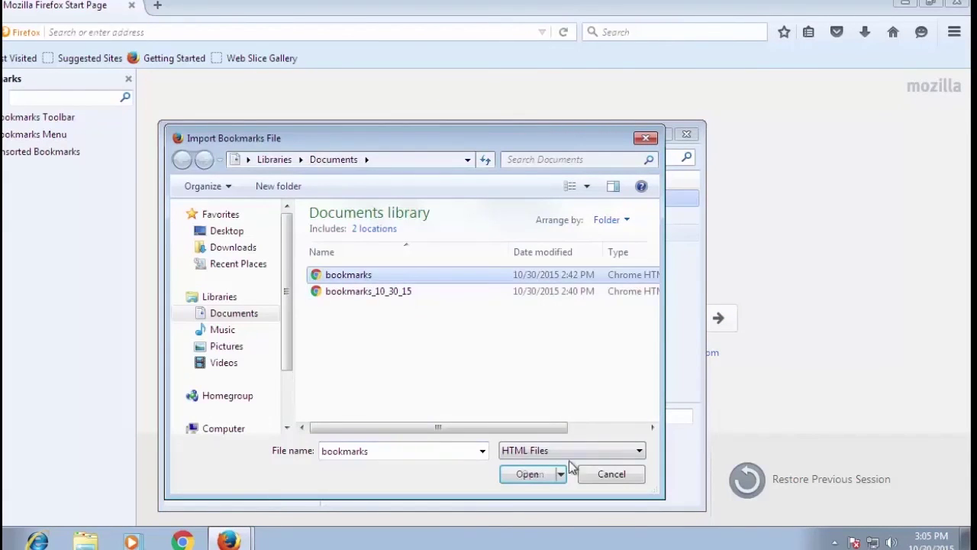
left_click(537, 475)
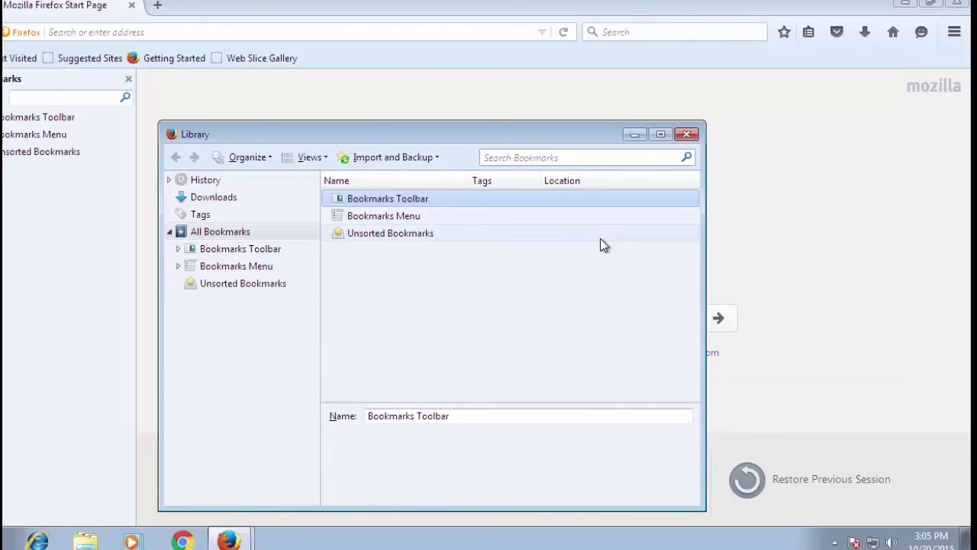
left_click(687, 136)
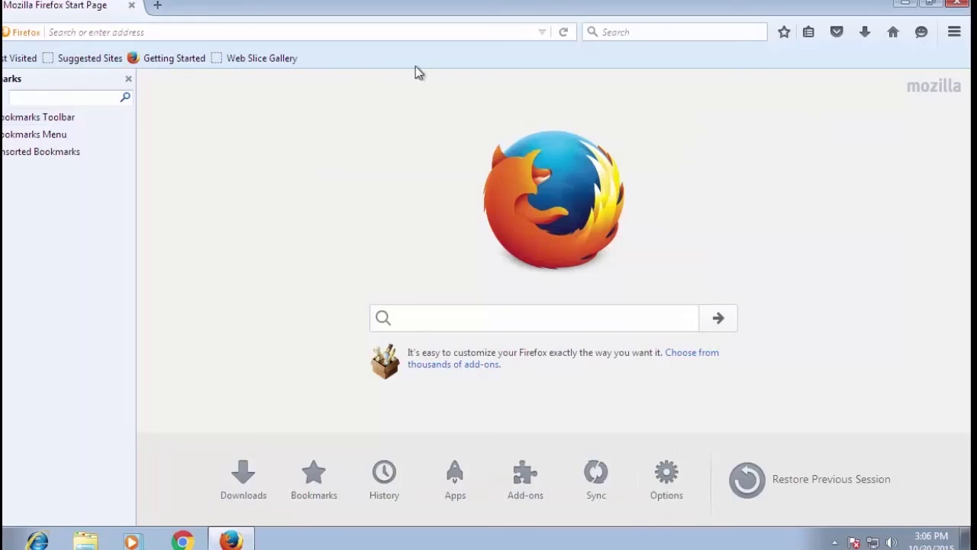
Close Firefox and refresh the Windows desktop twice
left_click(959, 5)
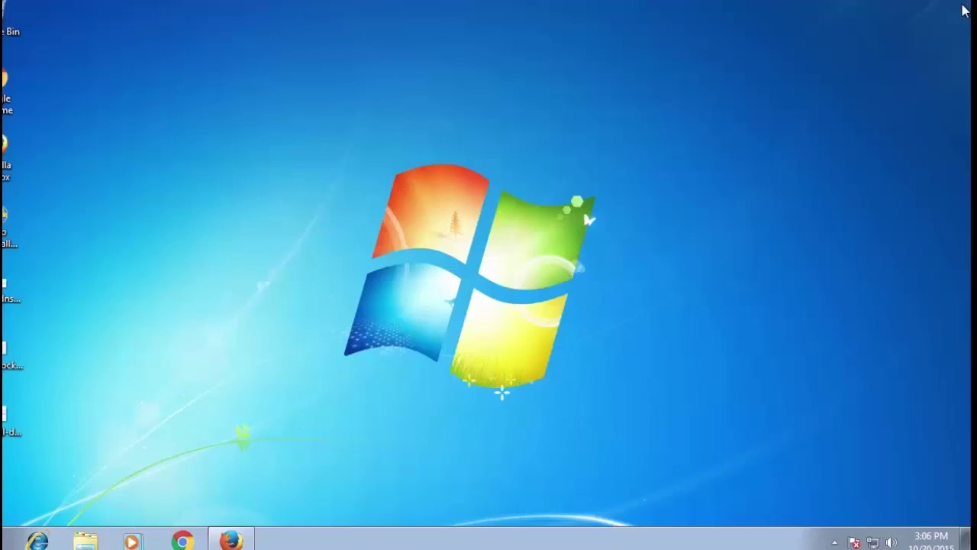
right_click(746, 215)
left_click(781, 258)
right_click(667, 243)
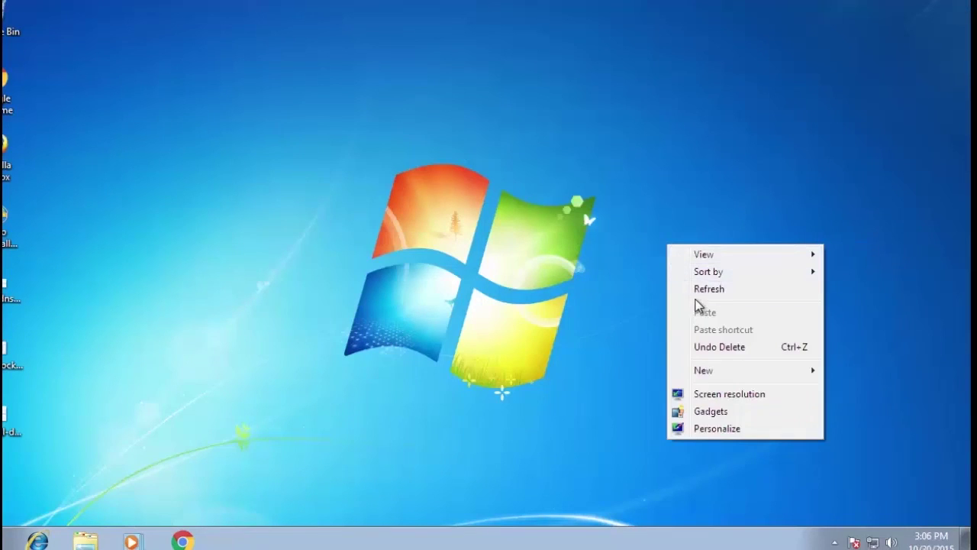
left_click(704, 289)
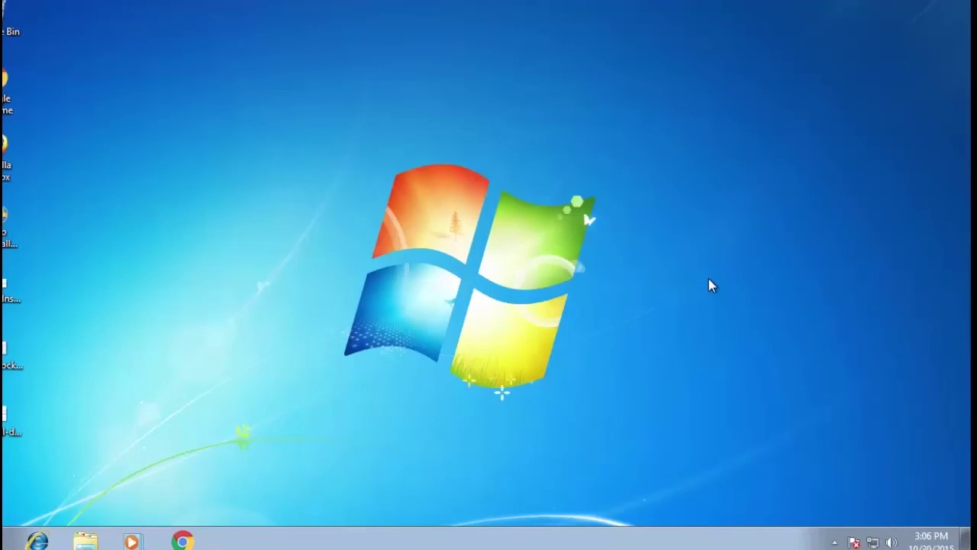